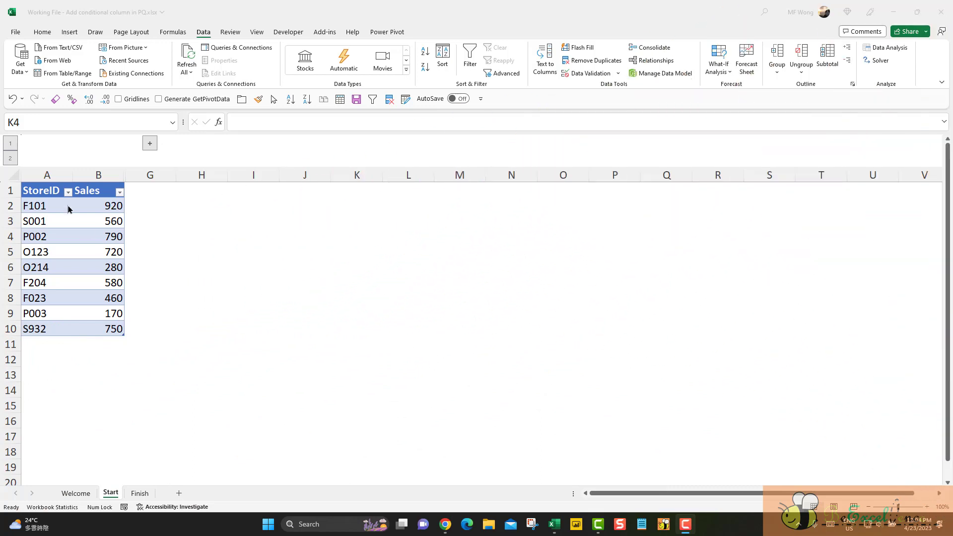
- Select the StoreID and Sales values in the tb_Sales table
left_click_drag(70, 192, 102, 329)
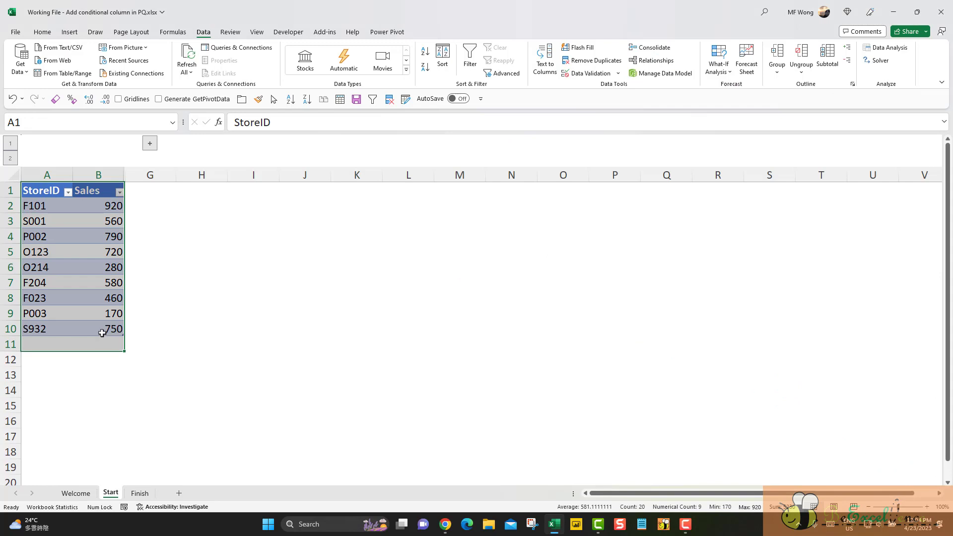
left_click(46, 181)
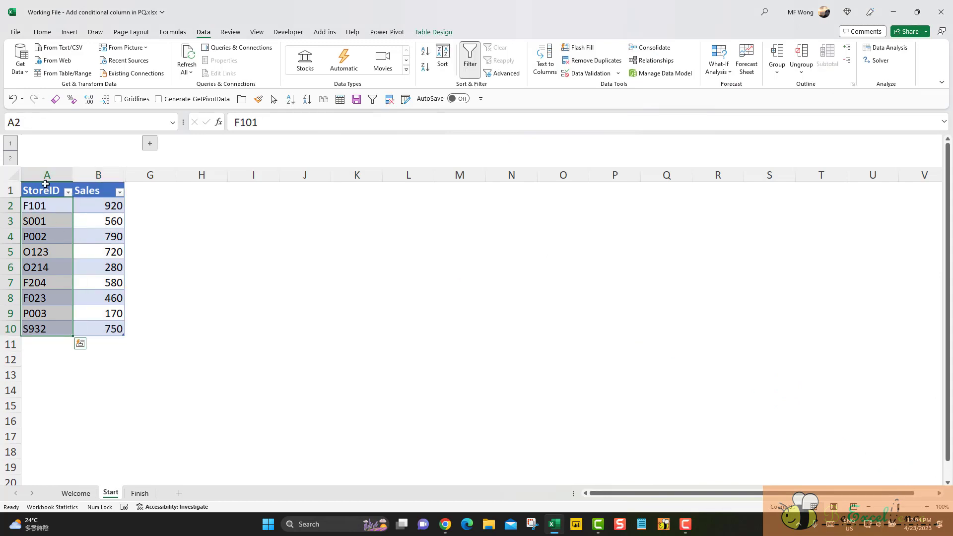
left_click(90, 182)
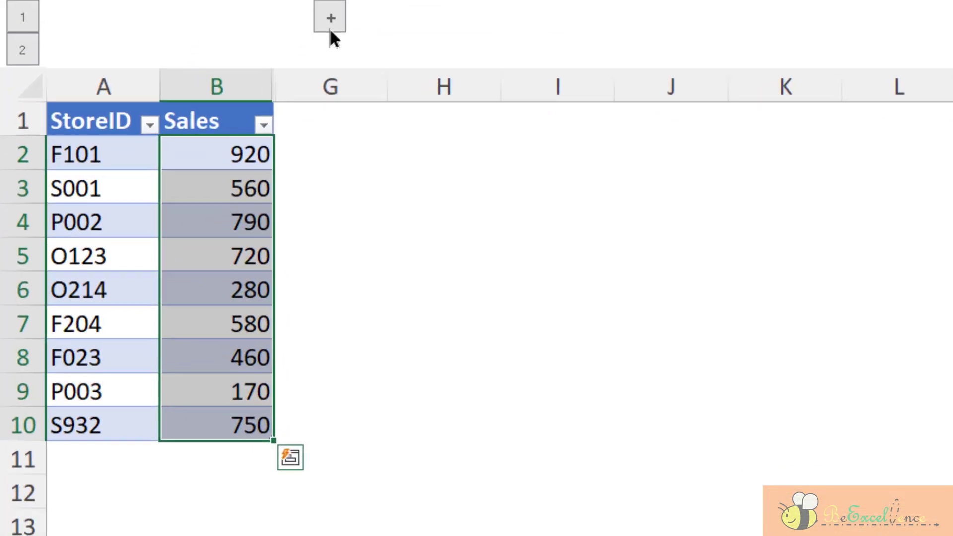
- Unhide columns C:F and select the Prefix, Store Type/Channel and Sales/Grade lookup ranges
left_click(150, 144)
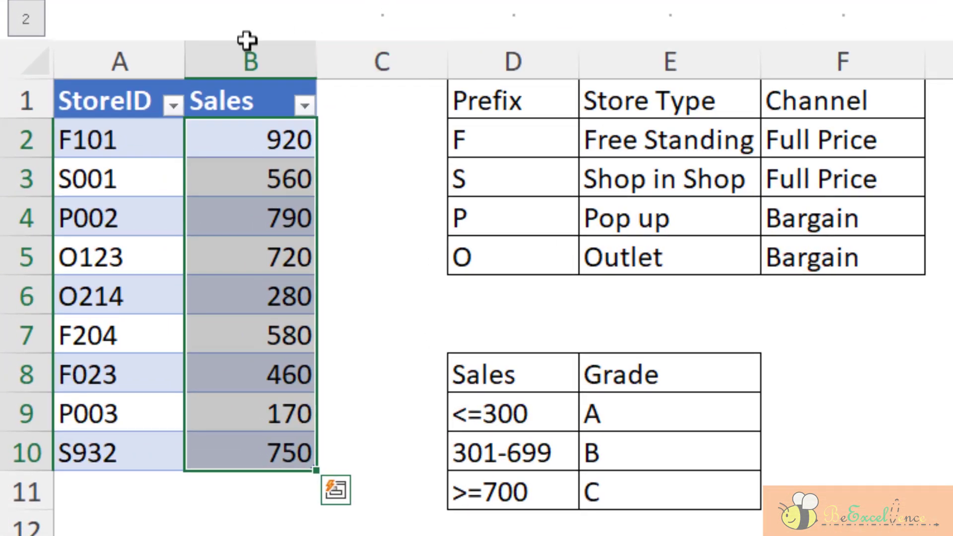
left_click(112, 84)
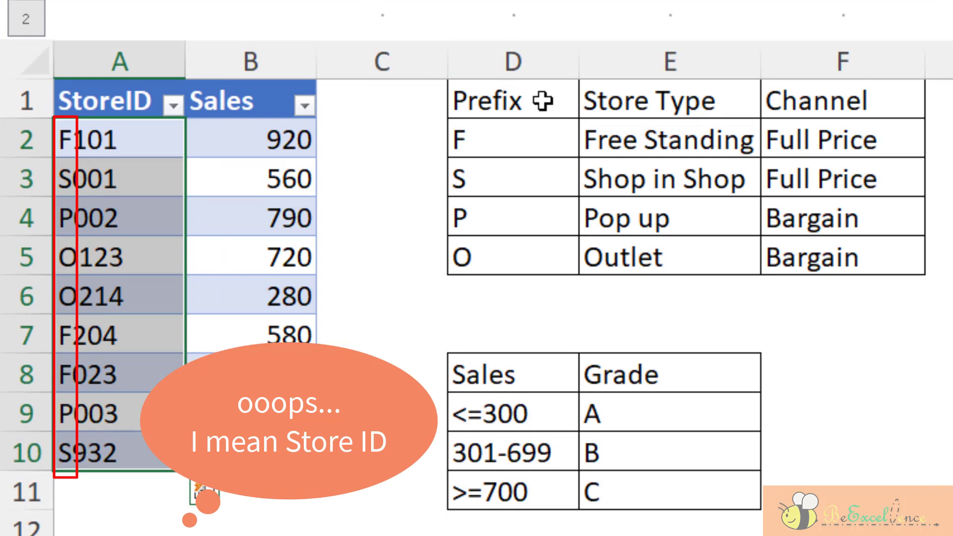
mouse_move(543, 101)
left_mouse_down()
mouse_move(567, 179)
mouse_move(645, 255)
left_mouse_up()
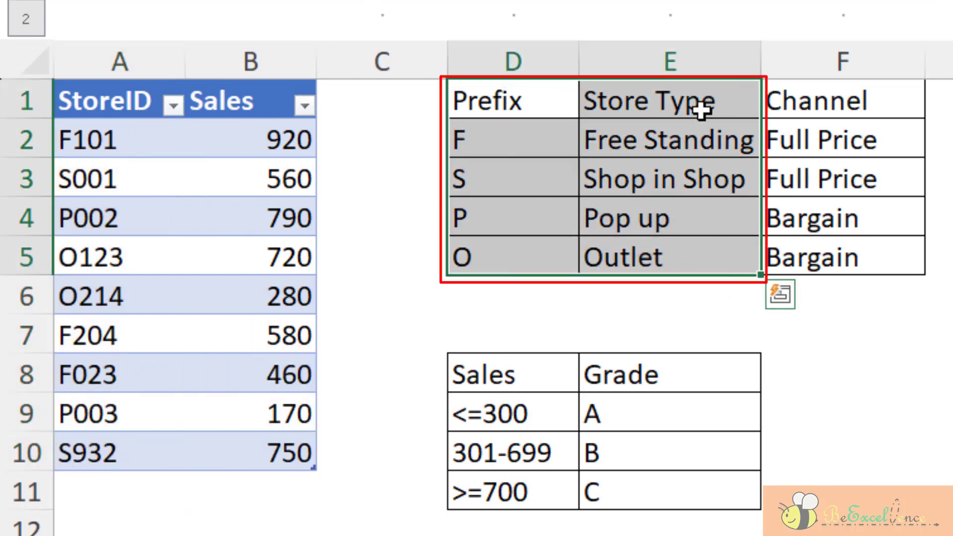
left_click(727, 99)
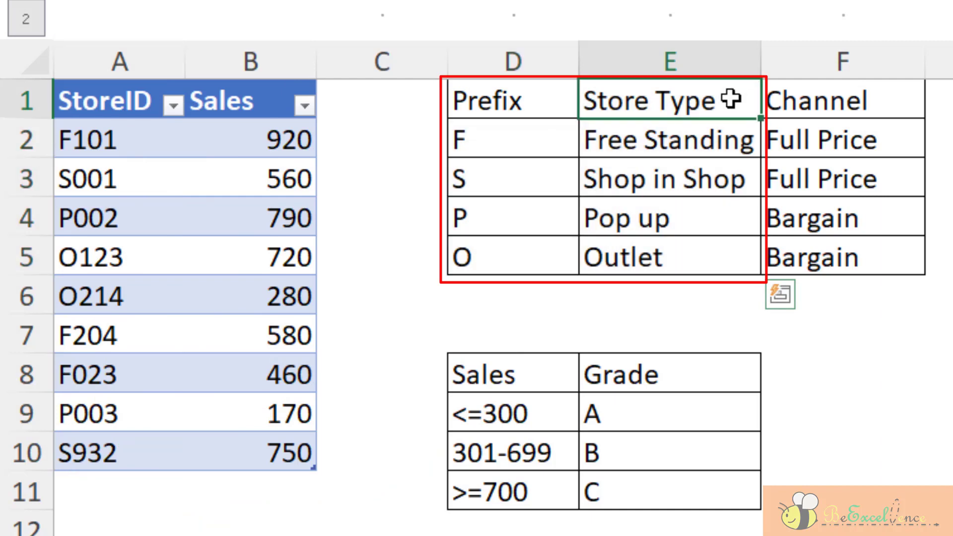
mouse_move(731, 99)
left_mouse_down()
mouse_move(836, 184)
mouse_move(851, 257)
left_mouse_up()
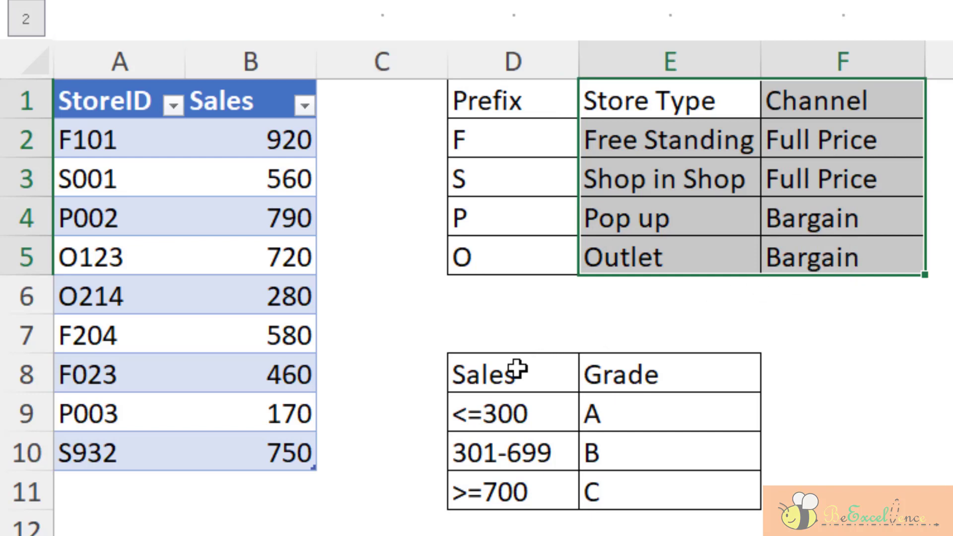
mouse_move(517, 368)
left_mouse_down()
mouse_move(589, 426)
mouse_move(620, 489)
left_mouse_up()
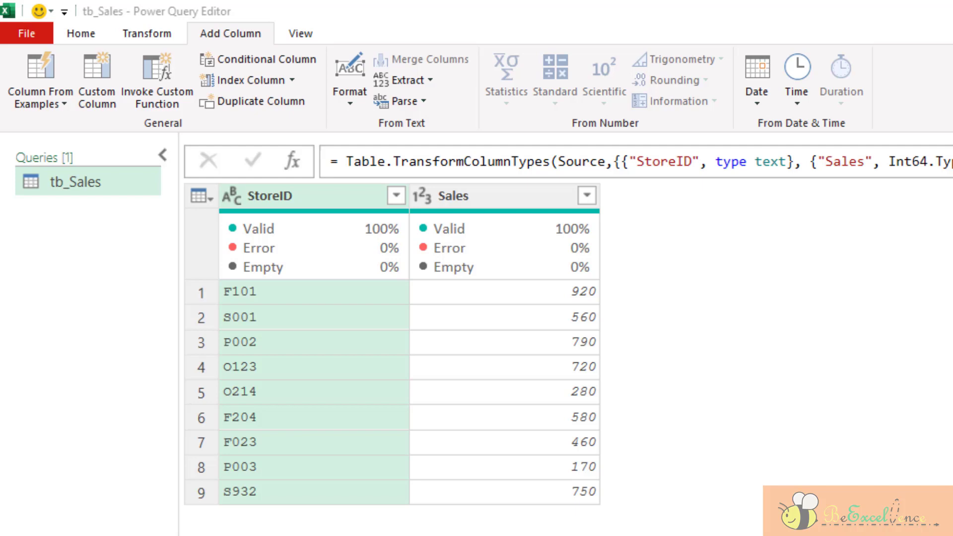
- In Power Query Editor, add a conditional column and select its default 'Custom' name
left_click(251, 34)
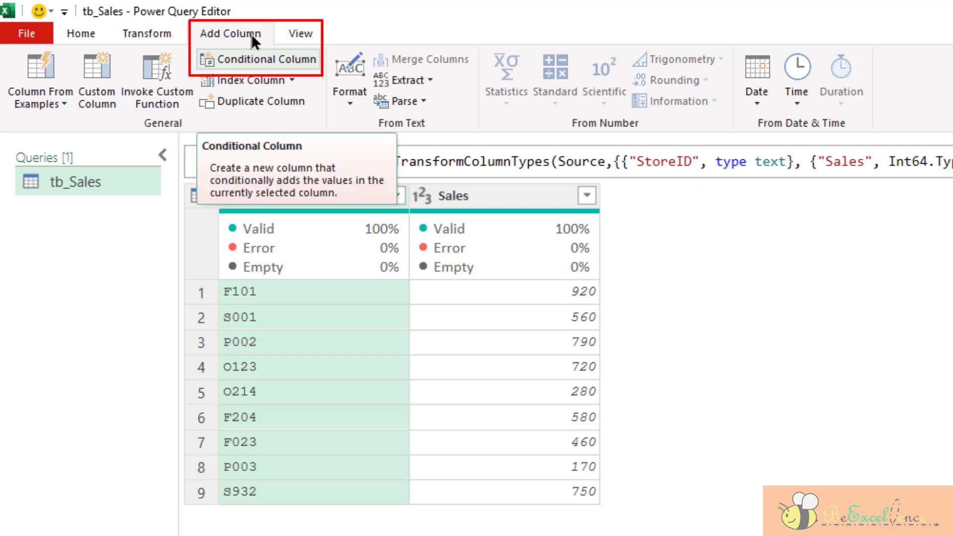
left_click(298, 57)
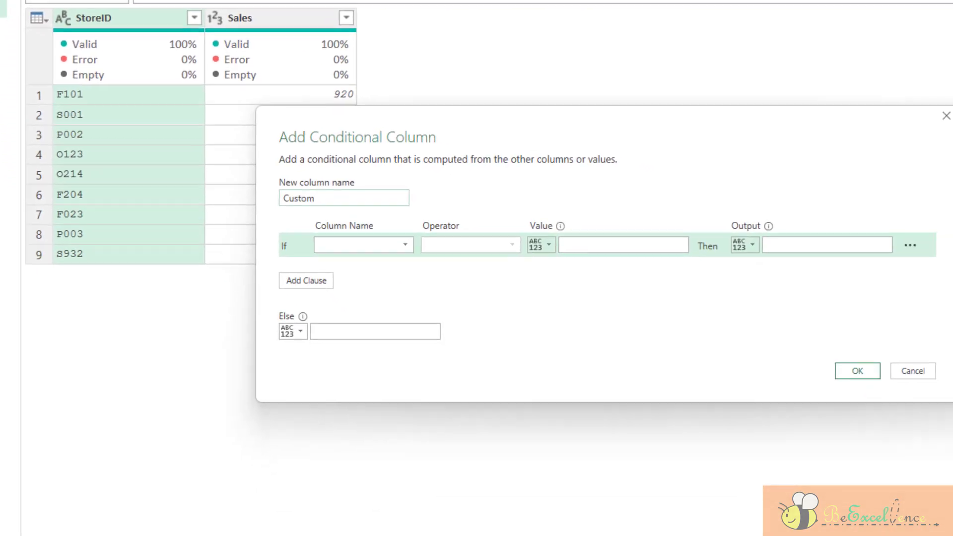
double_click(373, 200)
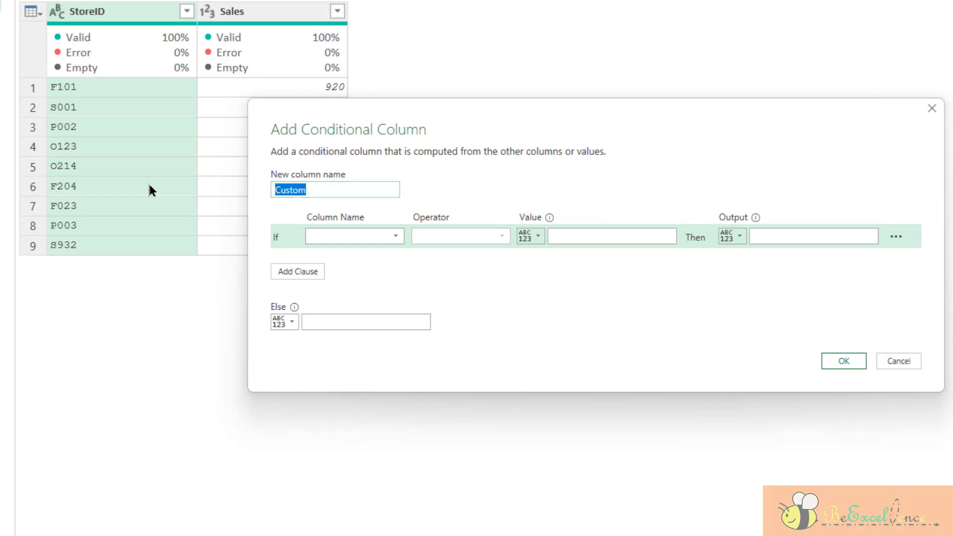
- Rename the column 'Store Type' and set StoreID as the first condition's column
type("Store Sty")
key("BackSpace")
key("BackSpace")
type("Type")
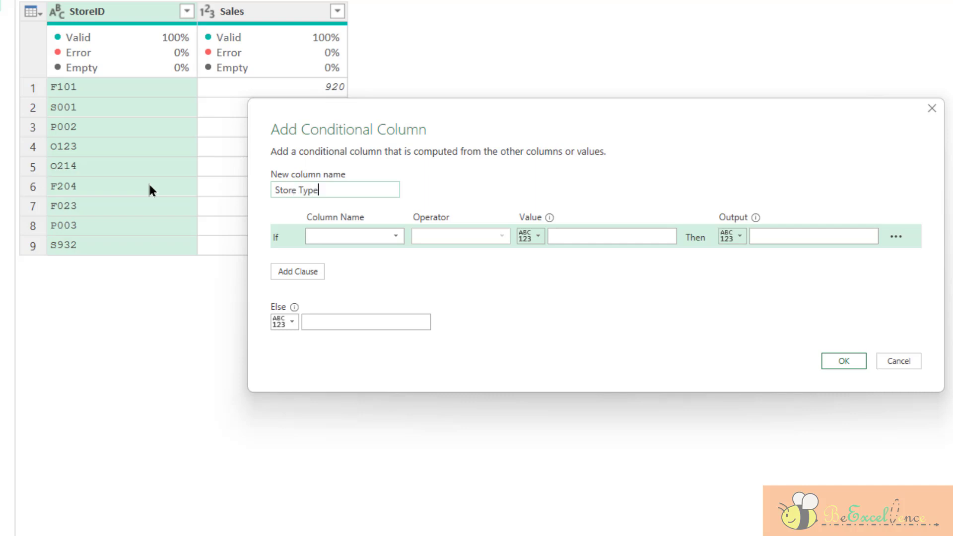
left_click(396, 236)
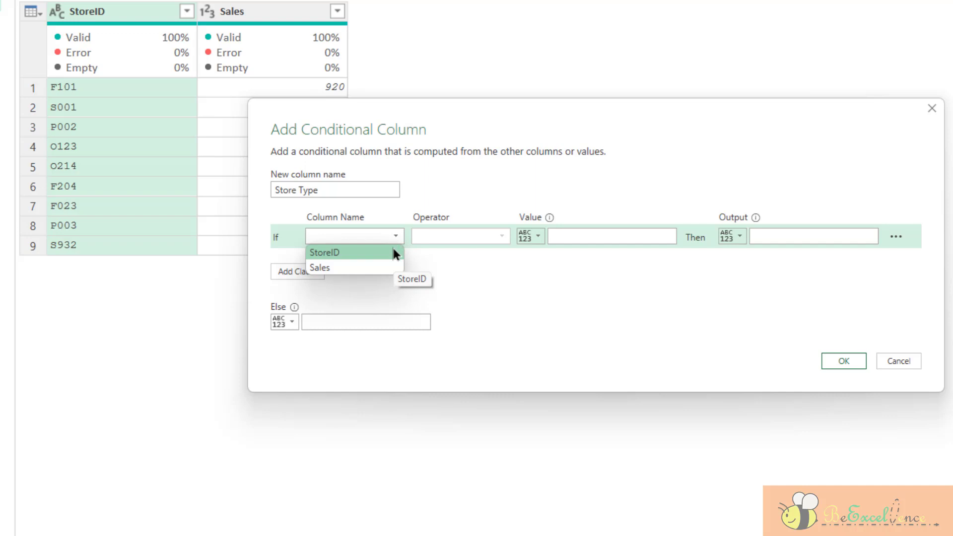
left_click(392, 251)
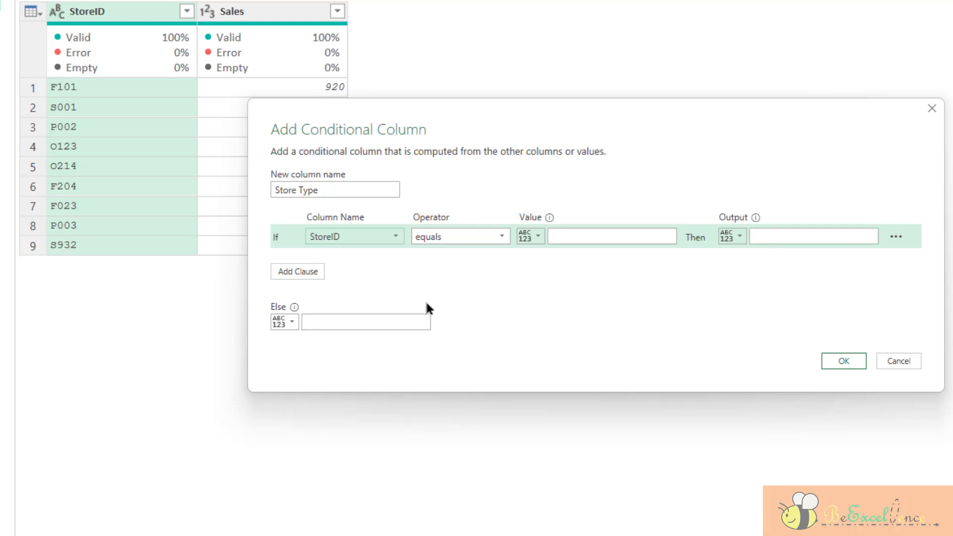
- Browse the first condition's operator list to the 'begins with' option
left_click(319, 322)
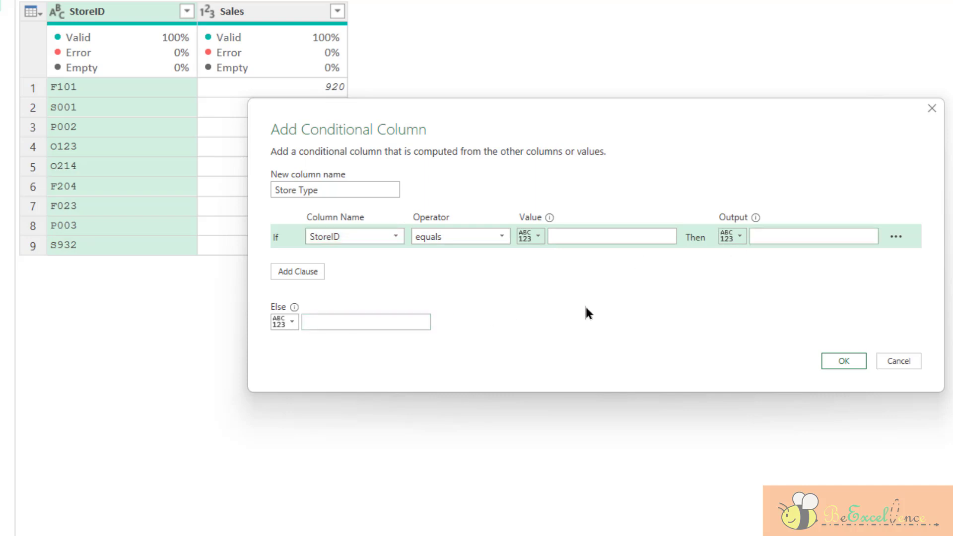
left_click(505, 239)
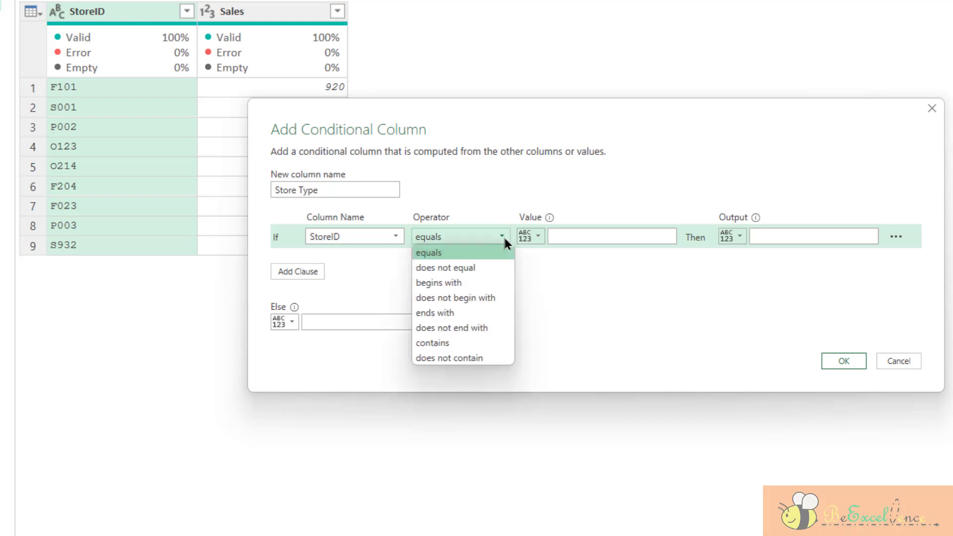
key("Down")
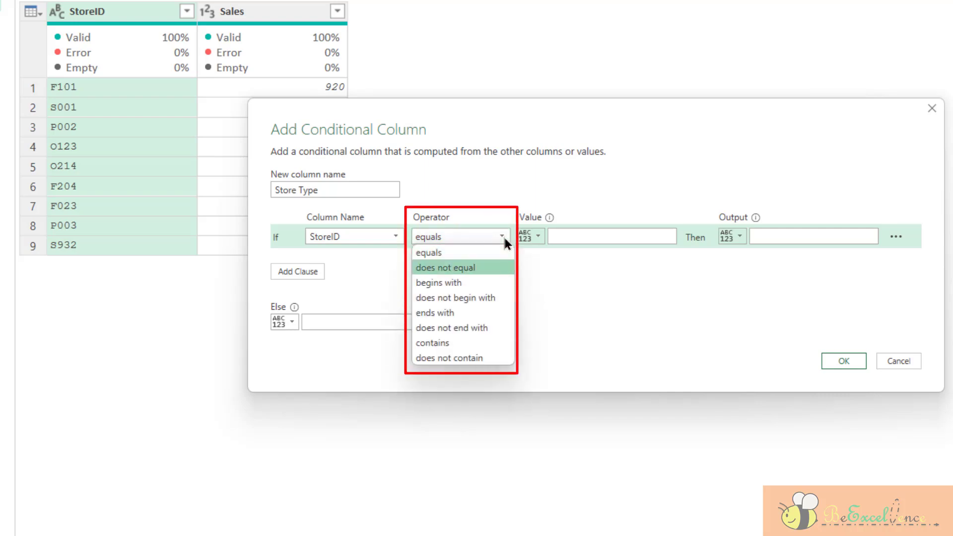
key("Down")
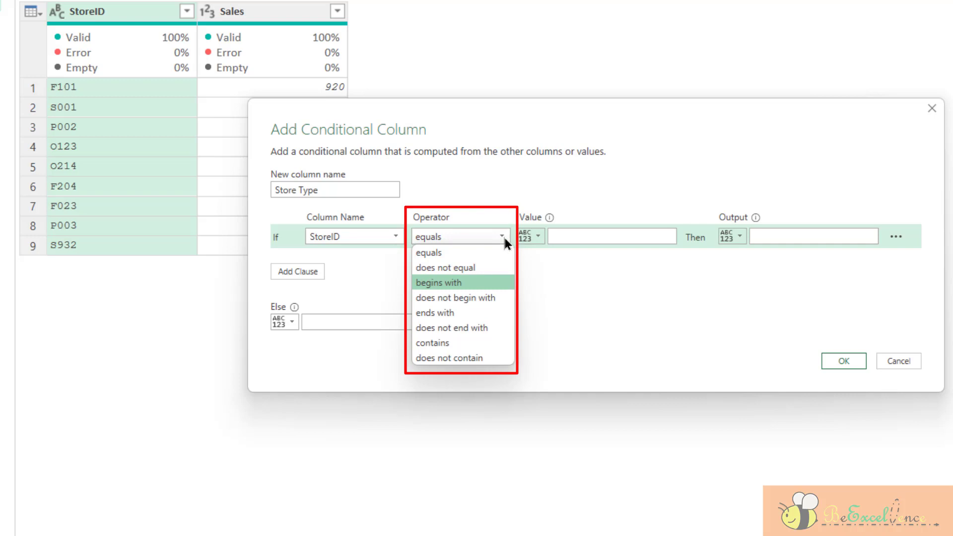
key("Down")
key("Down")
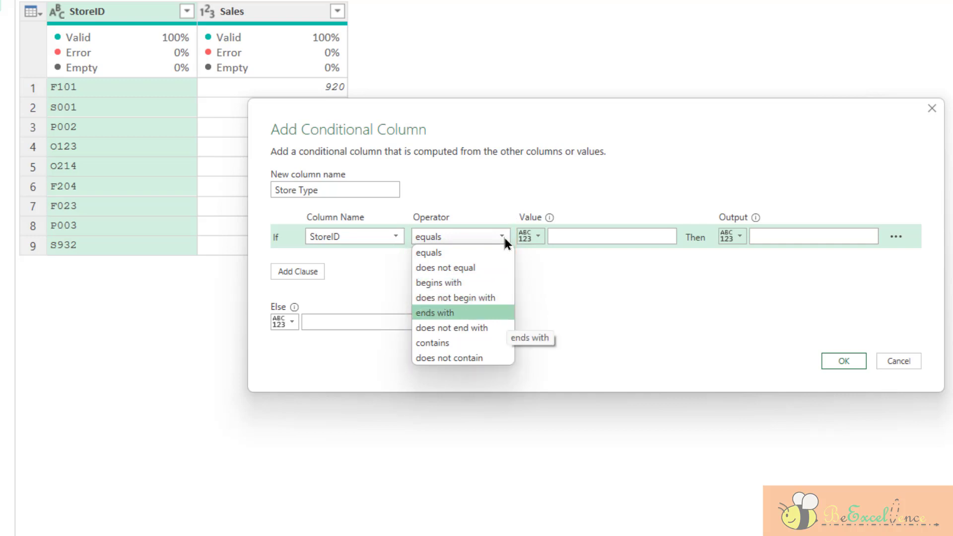
key("Up")
key("Up")
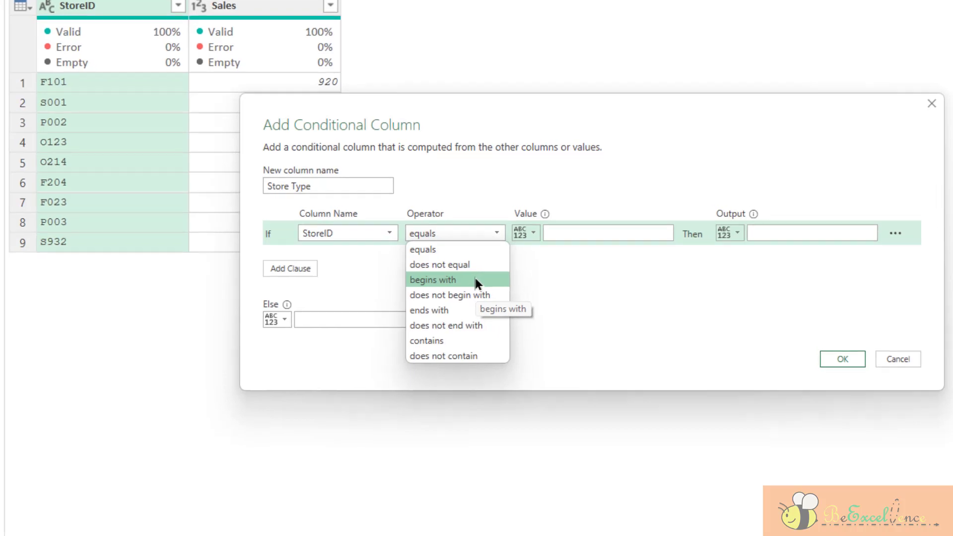
- Make the first rule: StoreID begins with F gives 'Free Standing'
left_click(477, 282)
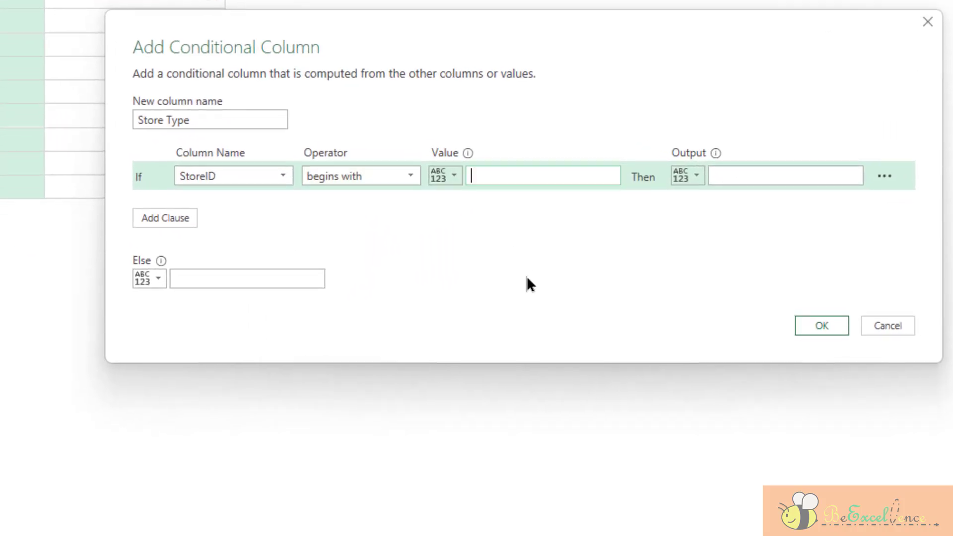
type("F")
left_click(723, 175)
type("St")
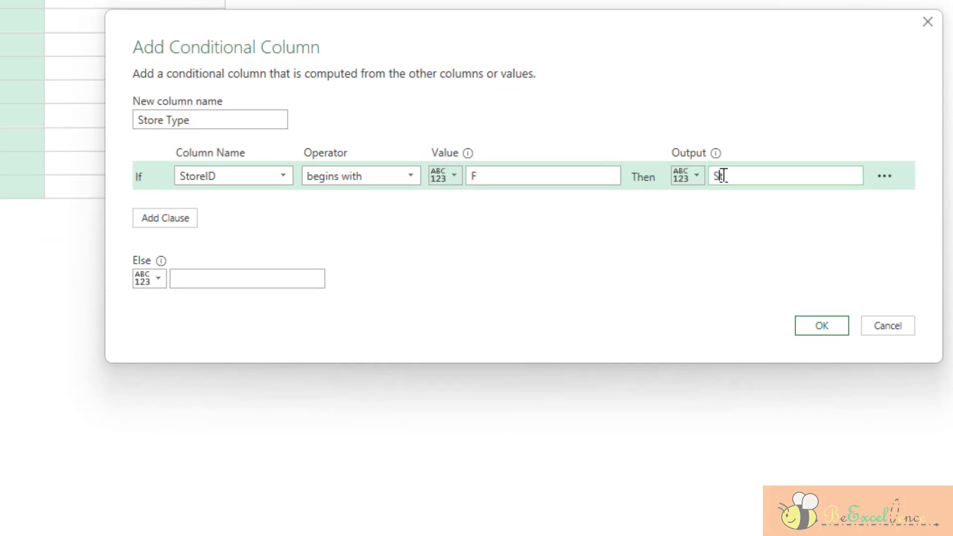
key("BackSpace")
key("BackSpace")
type("Free Standing")
- Add a second rule: StoreID begins with S gives 'Shop in Shop'
left_click(175, 224)
left_click(224, 204)
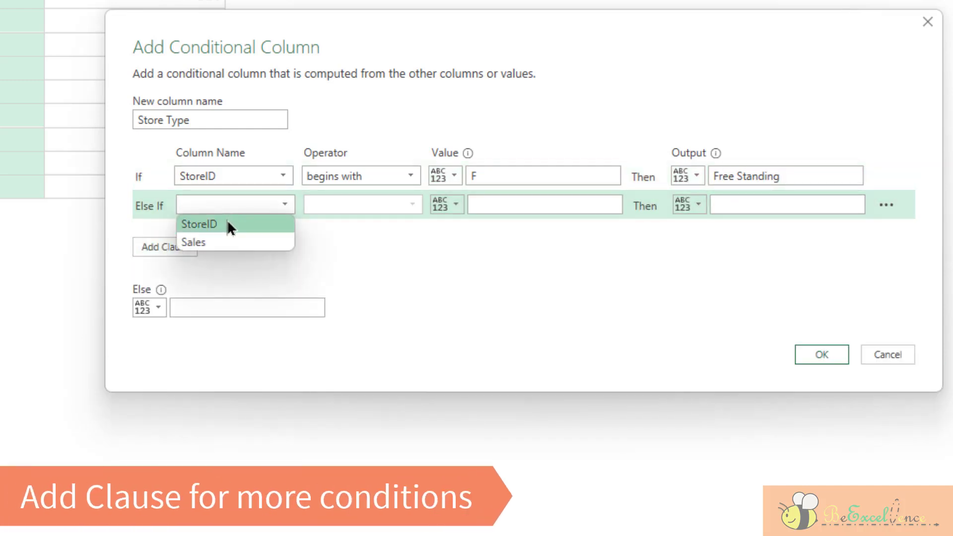
left_click(228, 224)
left_click(398, 206)
left_click(398, 260)
left_click(485, 209)
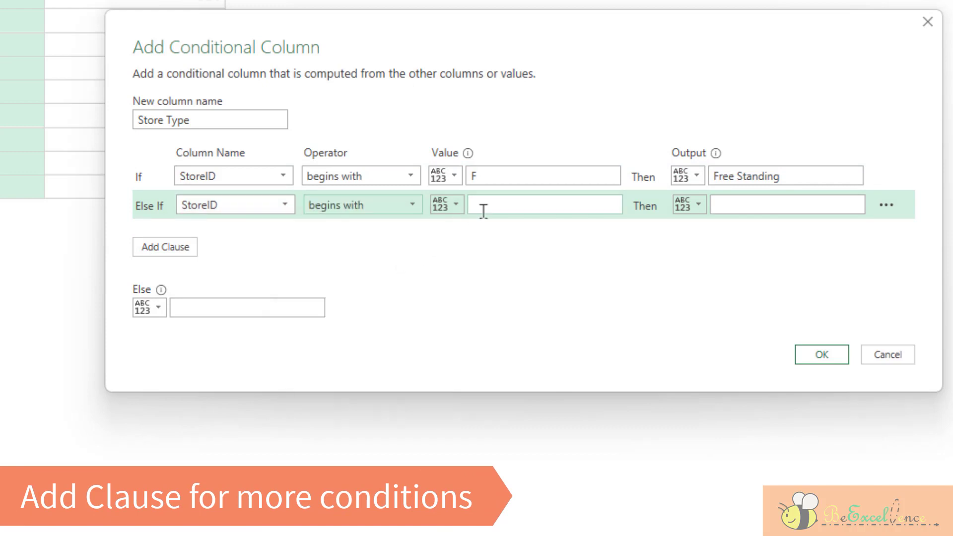
type("S")
left_click(794, 206)
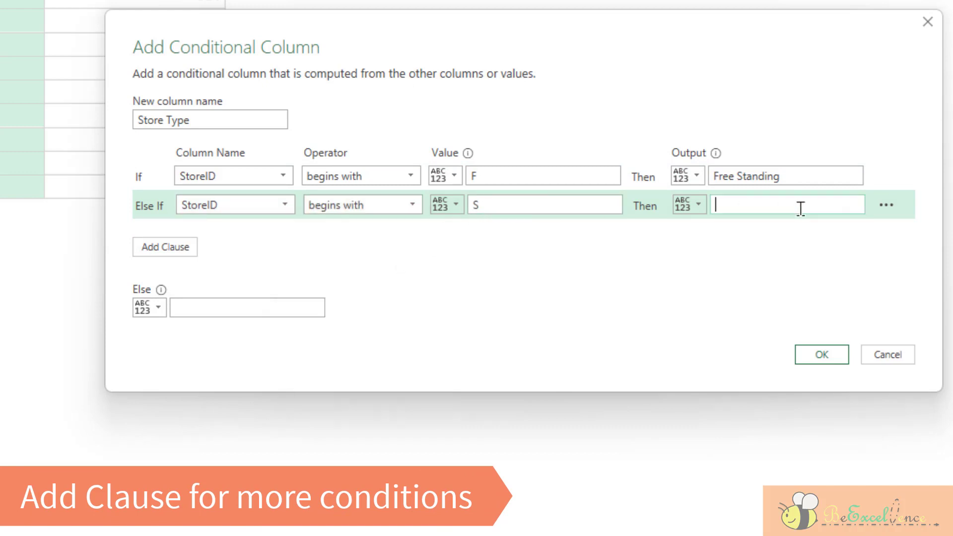
type("Shi")
key("BackSpace")
type("o")
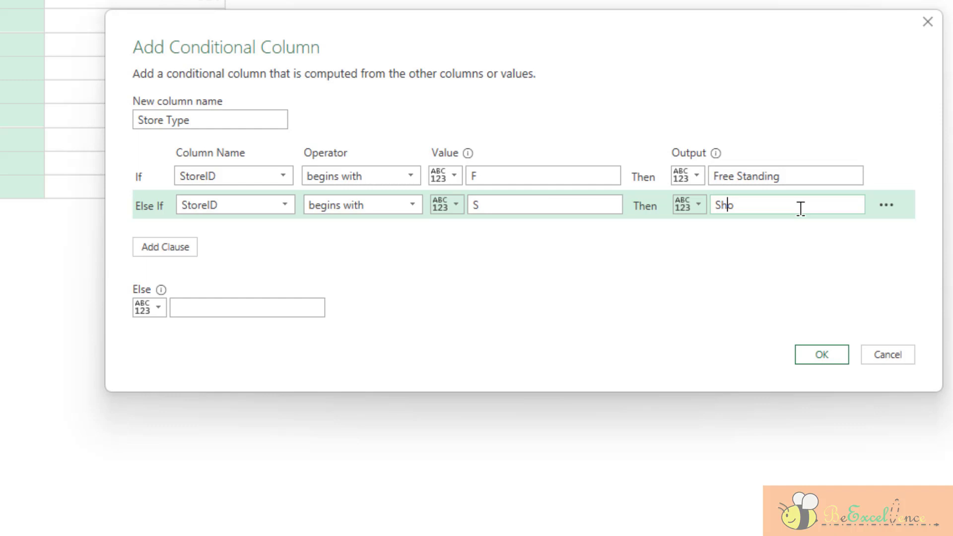
type("p in Shop")
- Add a third rule: StoreID begins with O gives 'Outlet'
left_click(159, 249)
left_click(237, 234)
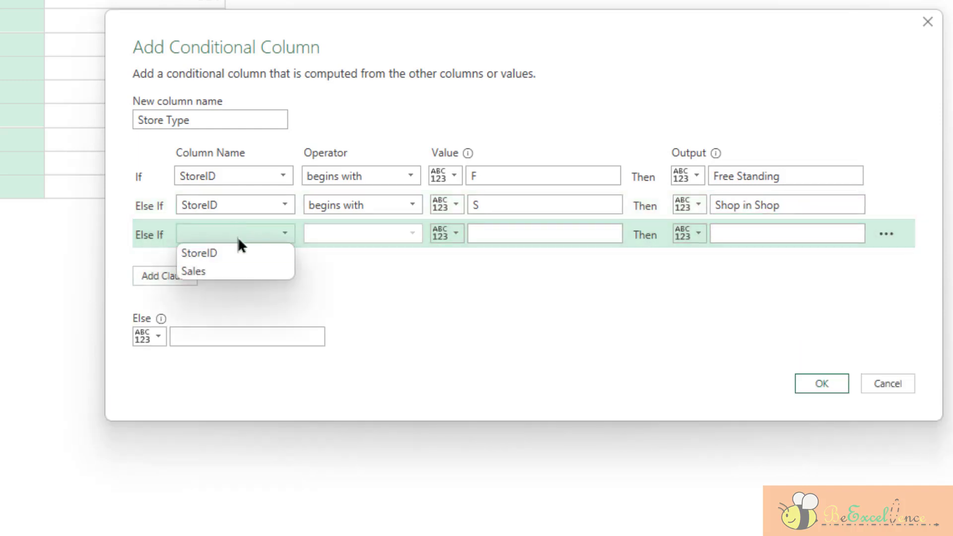
left_click(251, 251)
left_click(361, 236)
left_click(379, 290)
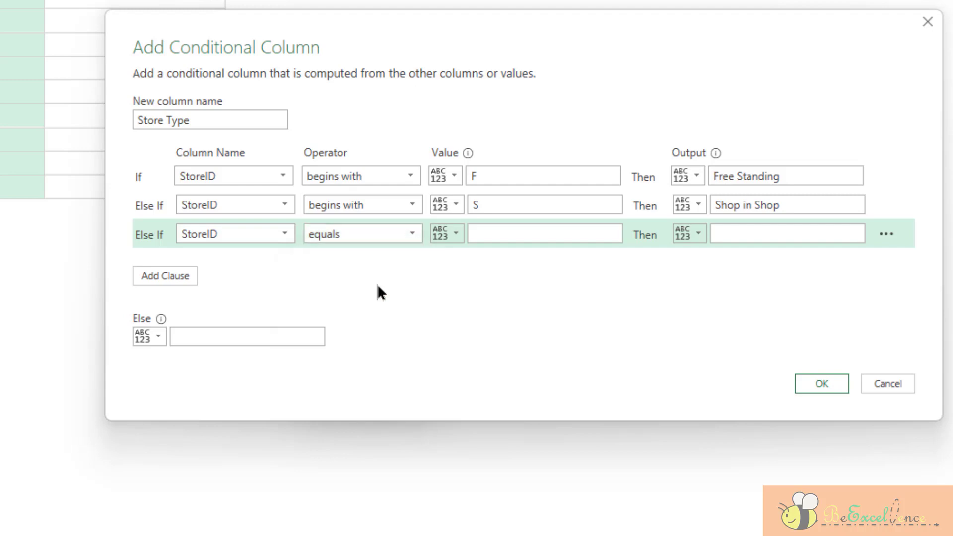
left_click(498, 234)
type("O")
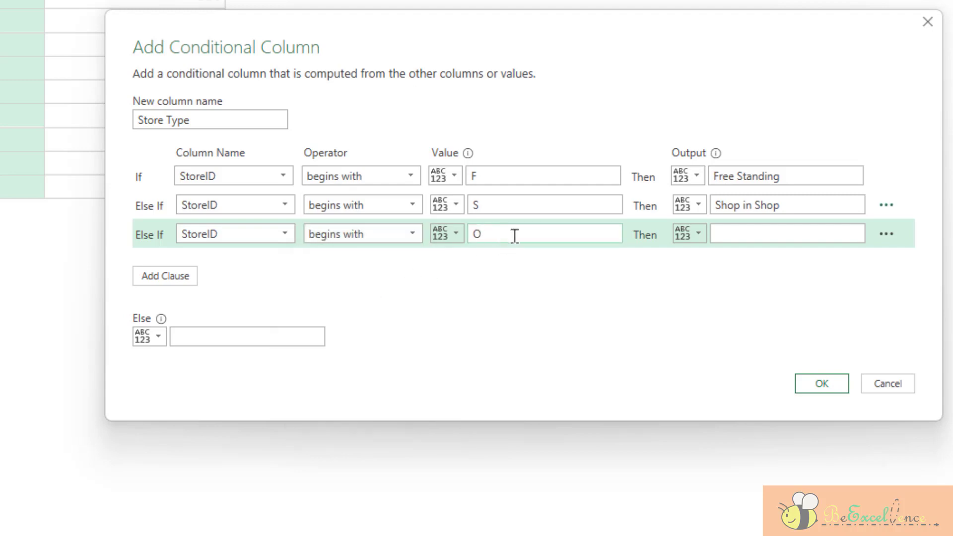
left_click(774, 240)
type("Ou")
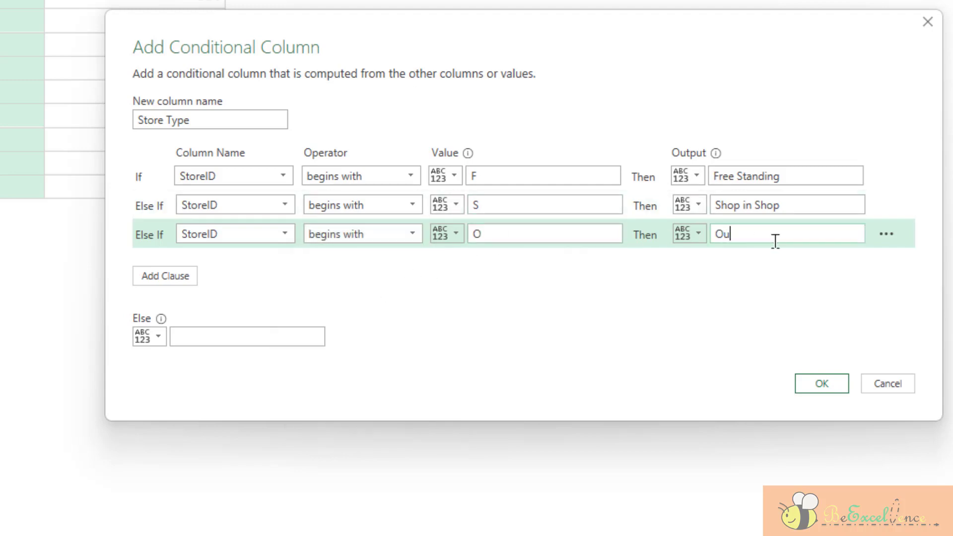
type("tlet")
- Add a fourth rule: StoreID begins with P gives 'Pop-Up'
left_click(172, 275)
left_click(268, 263)
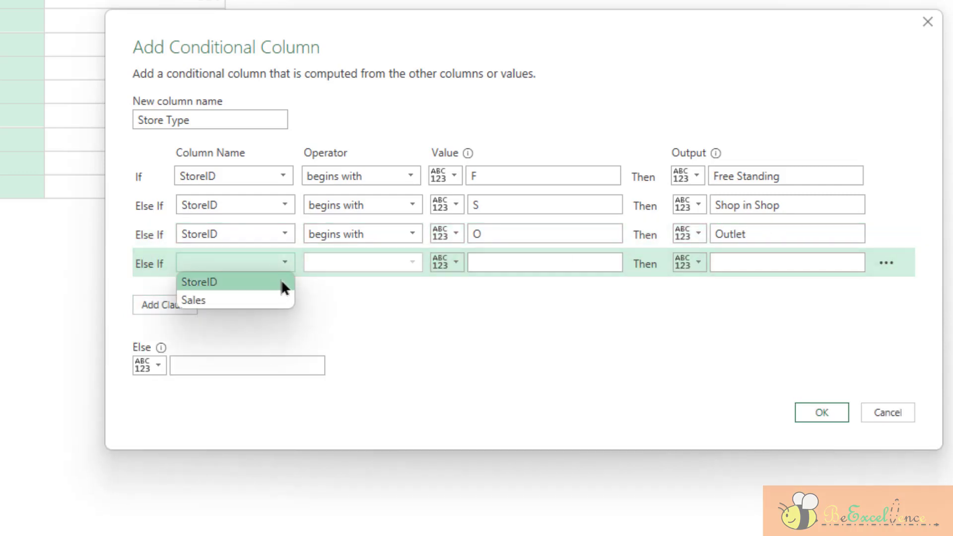
left_click(281, 280)
left_click(329, 262)
left_click(376, 318)
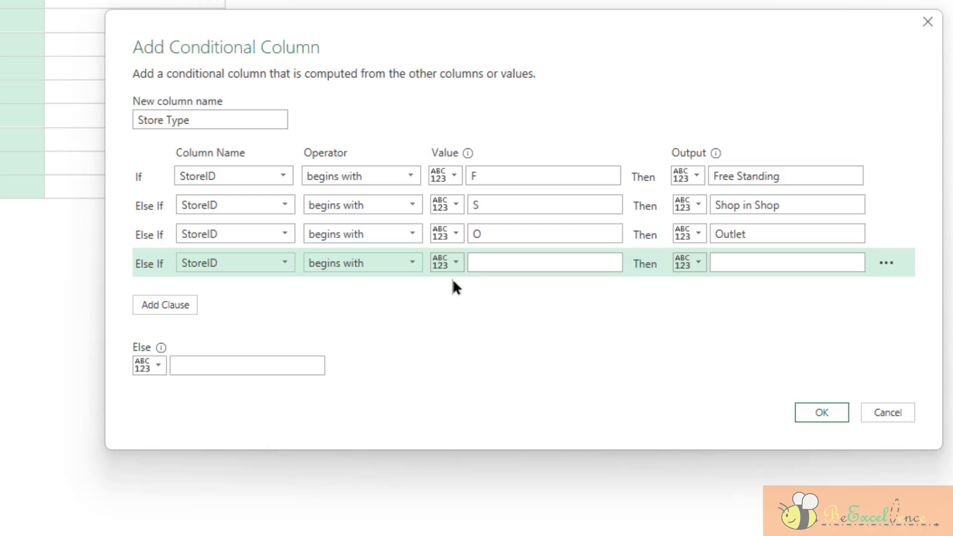
left_click(499, 261)
type("P")
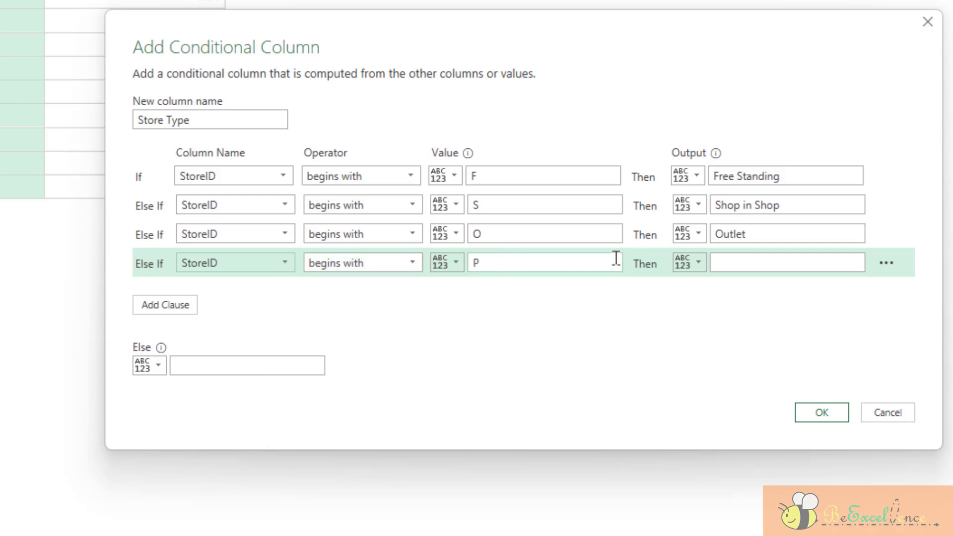
left_click(732, 257)
type("Pop")
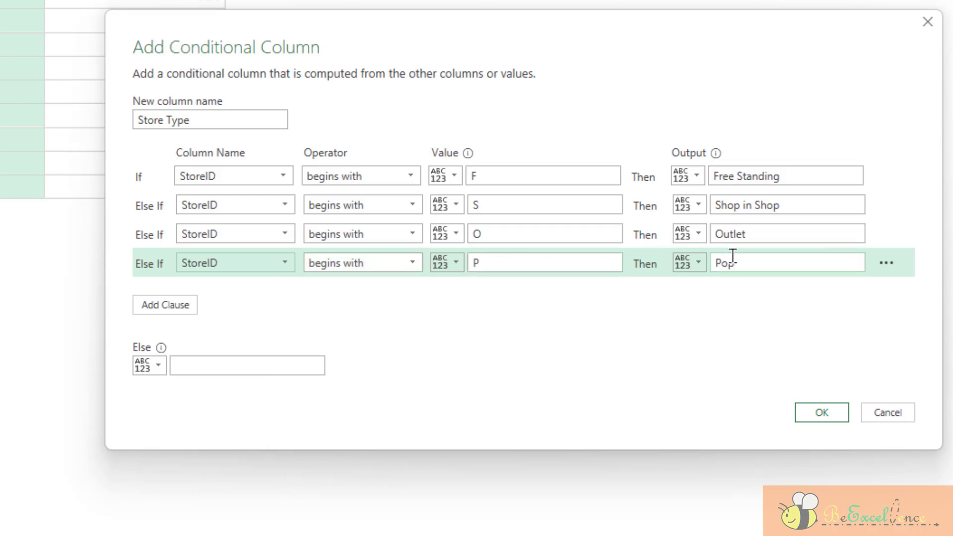
type("-Up")
- Set the Else fallback value to 'Other'
left_click(276, 367)
type("Other")
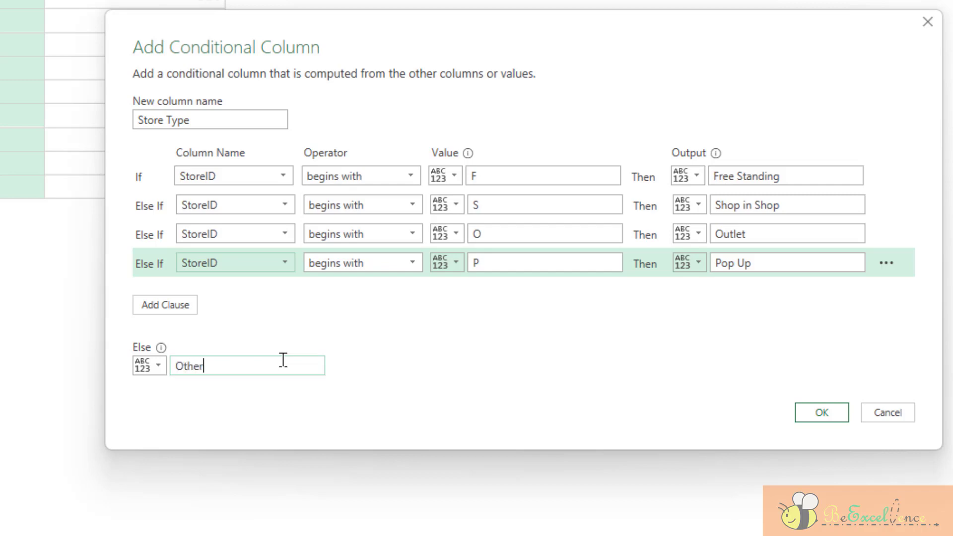
left_click(454, 318)
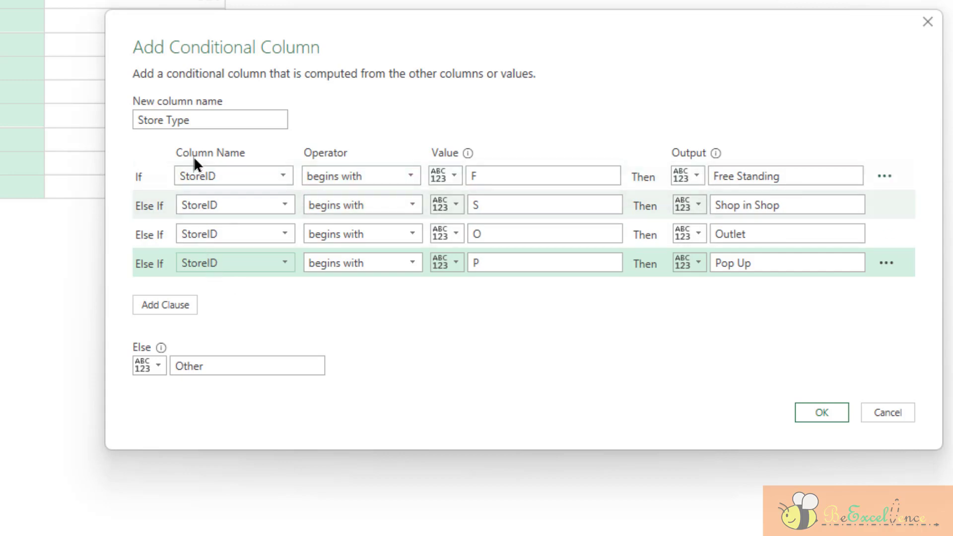
- Review the fourth rule's value and output type options without changing them
left_click(285, 363)
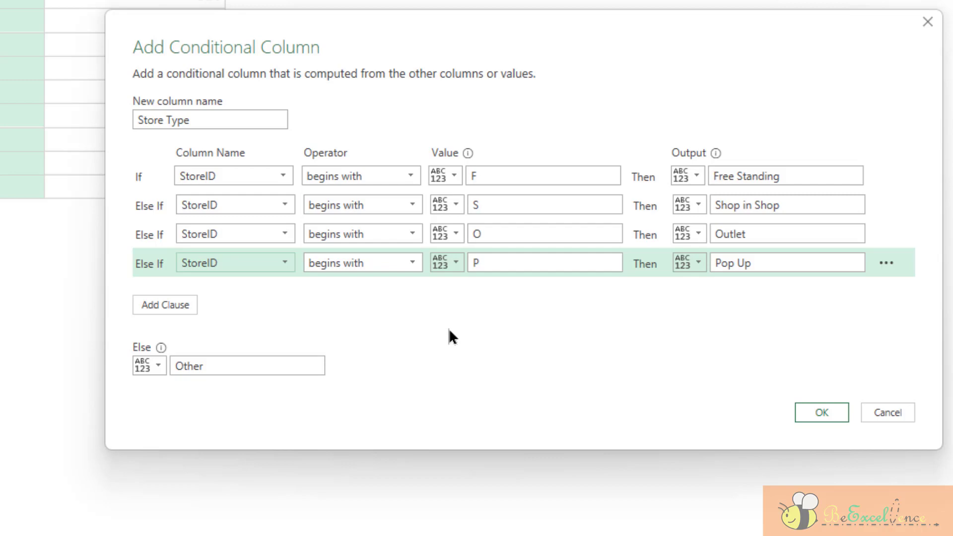
left_click(444, 263)
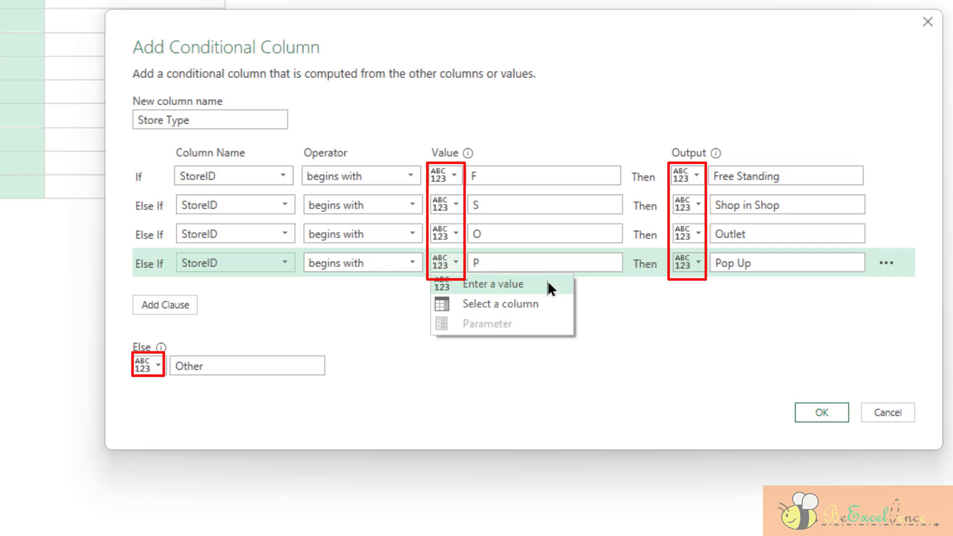
left_click(678, 272)
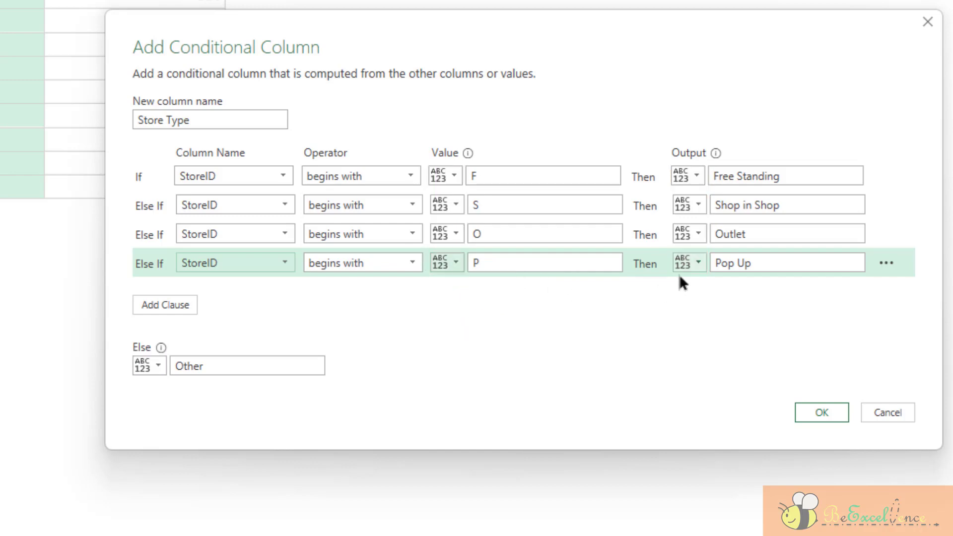
left_click(698, 263)
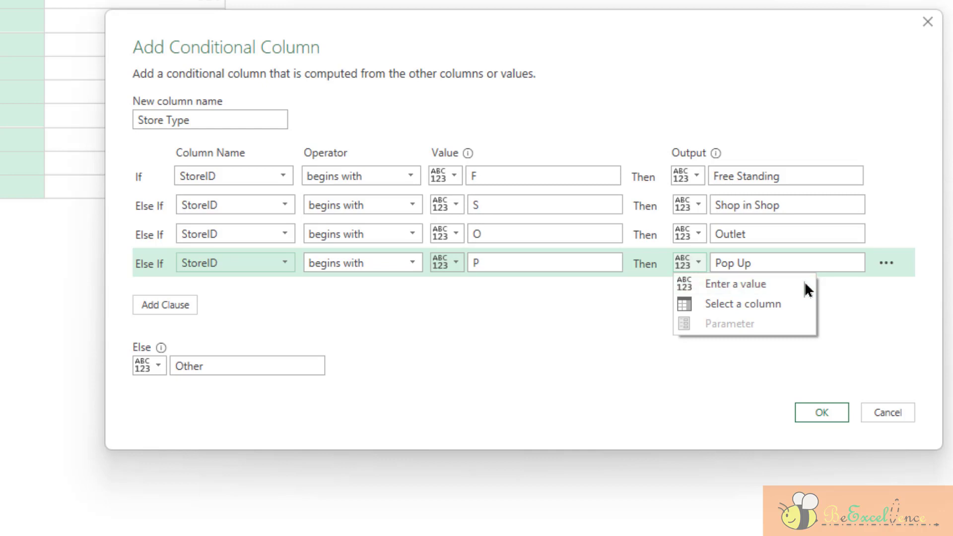
left_click(831, 287)
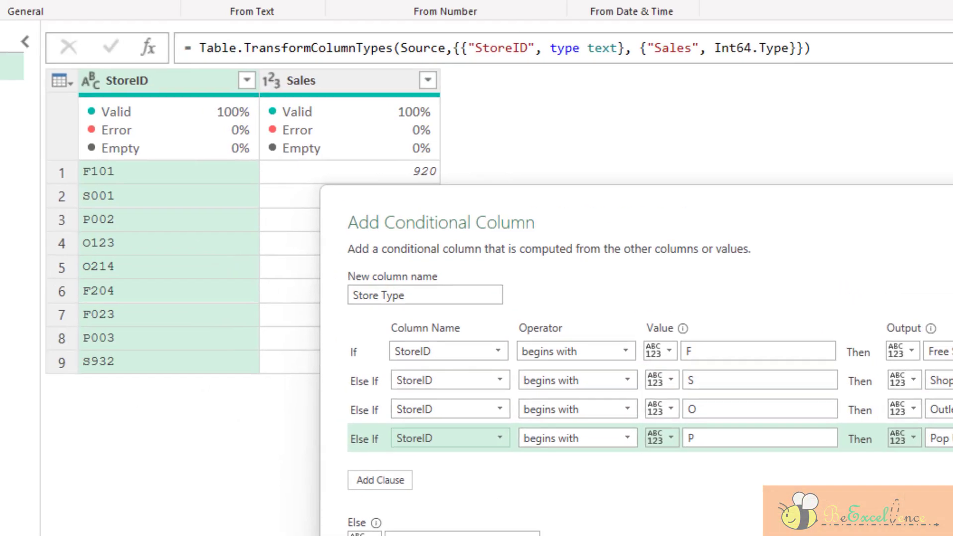
- Create the Store Type column and read its Table.AddColumn formula in the formula bar
key("Return")
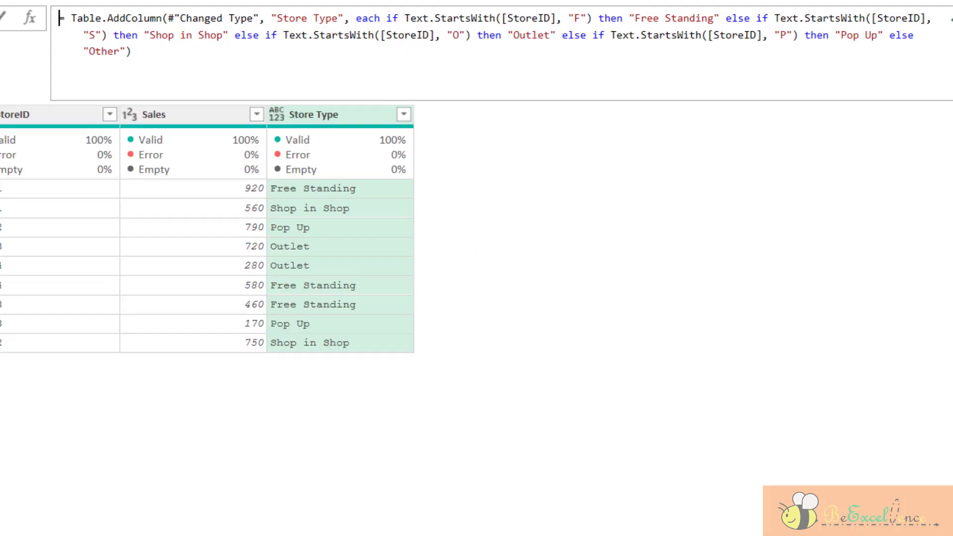
left_click(268, 65)
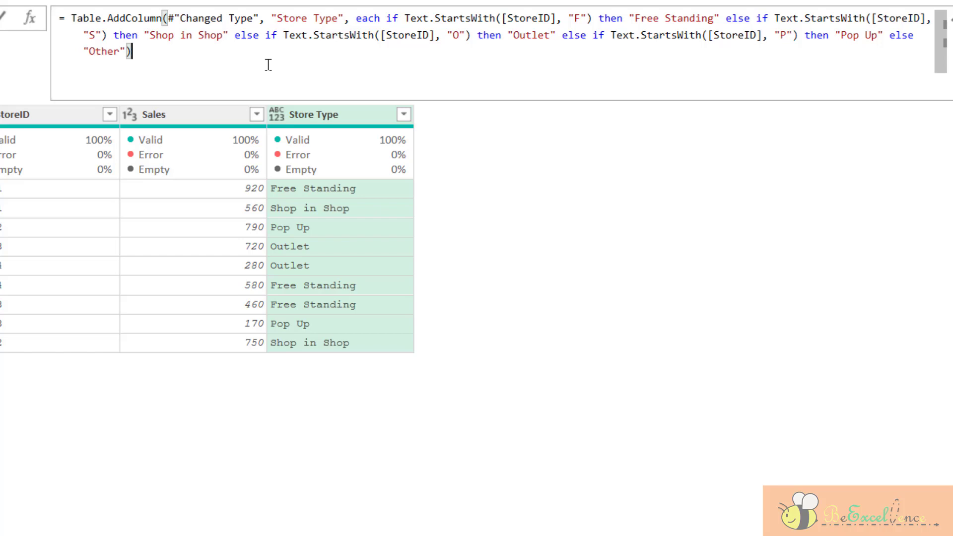
left_click(527, 169)
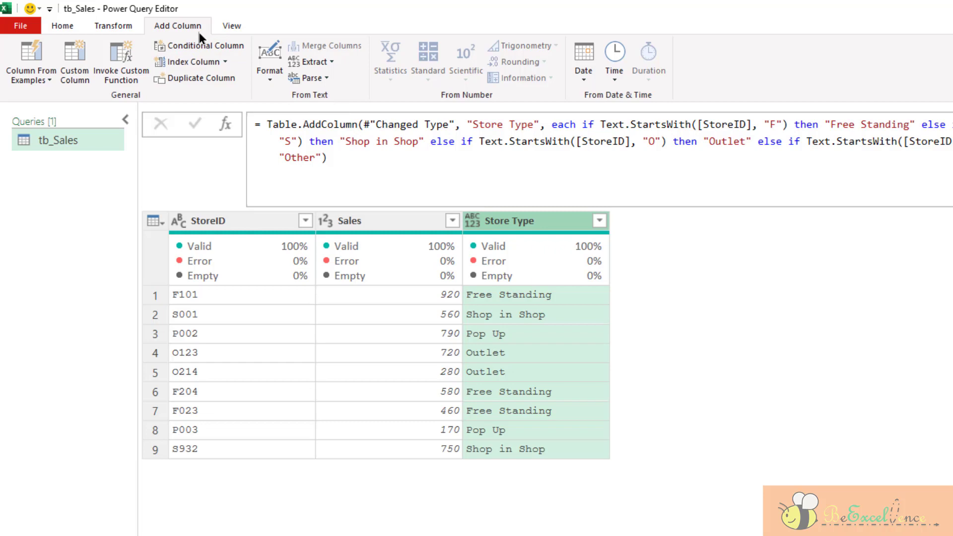
- Add a conditional column named 'Channel' where Store Type 'Free Standing' gives 'Full Price'
left_click(228, 46)
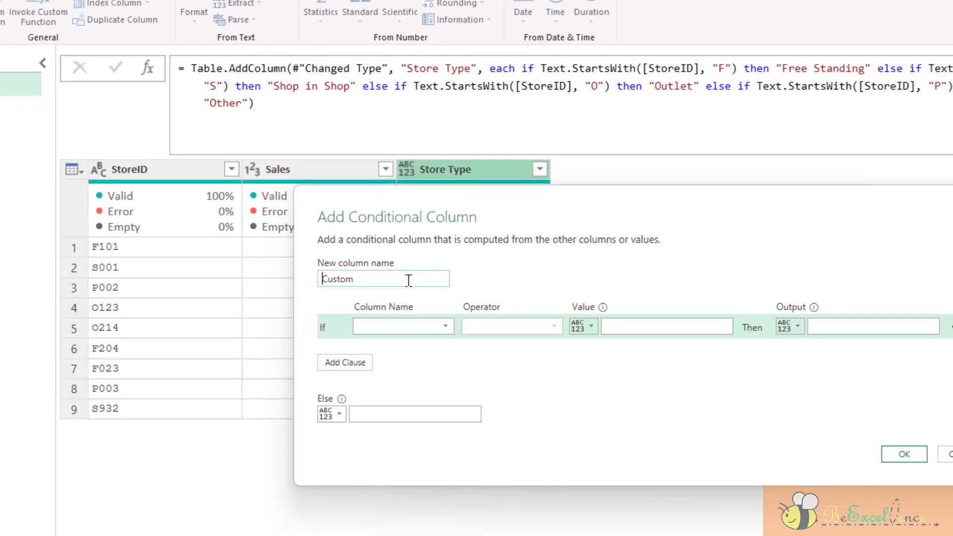
key("ctrl+a")
type("Cha")
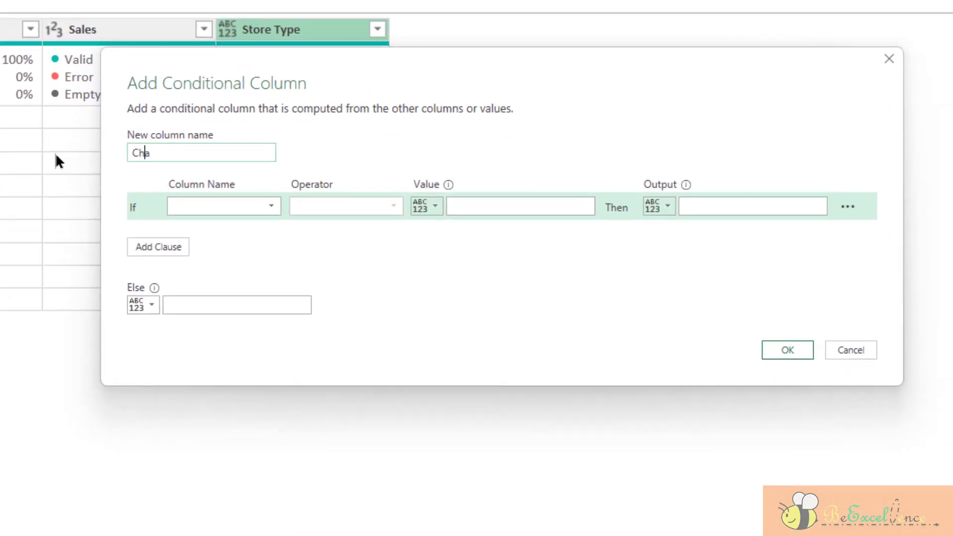
type("nnel")
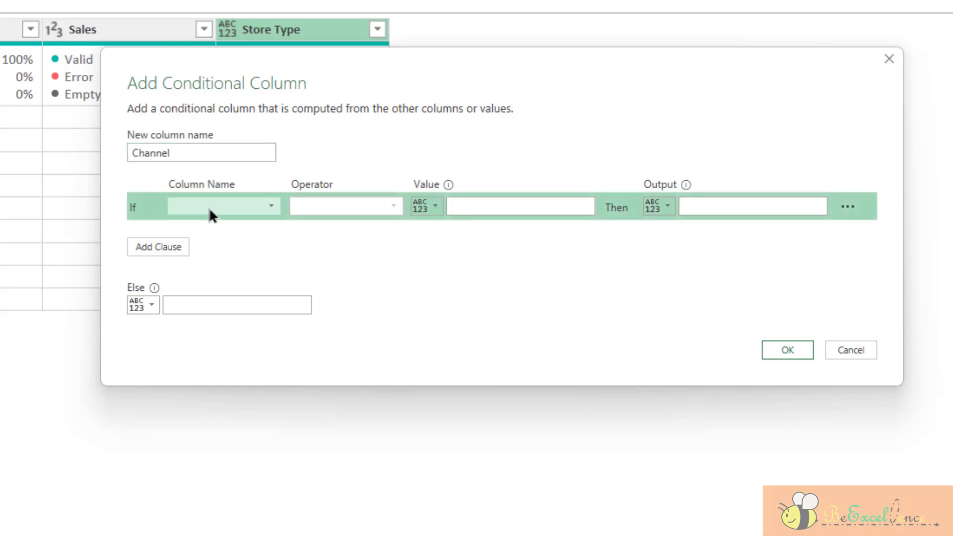
left_click(209, 207)
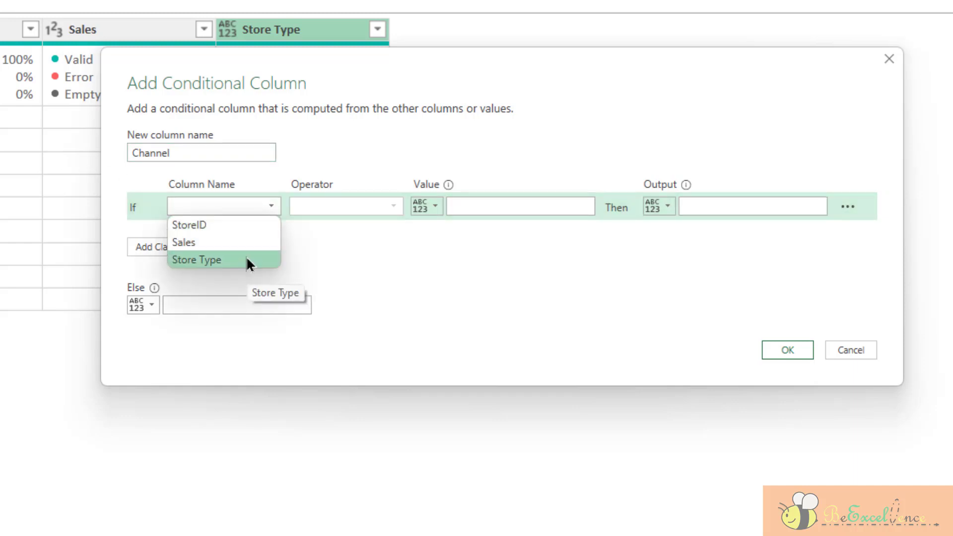
left_click(215, 262)
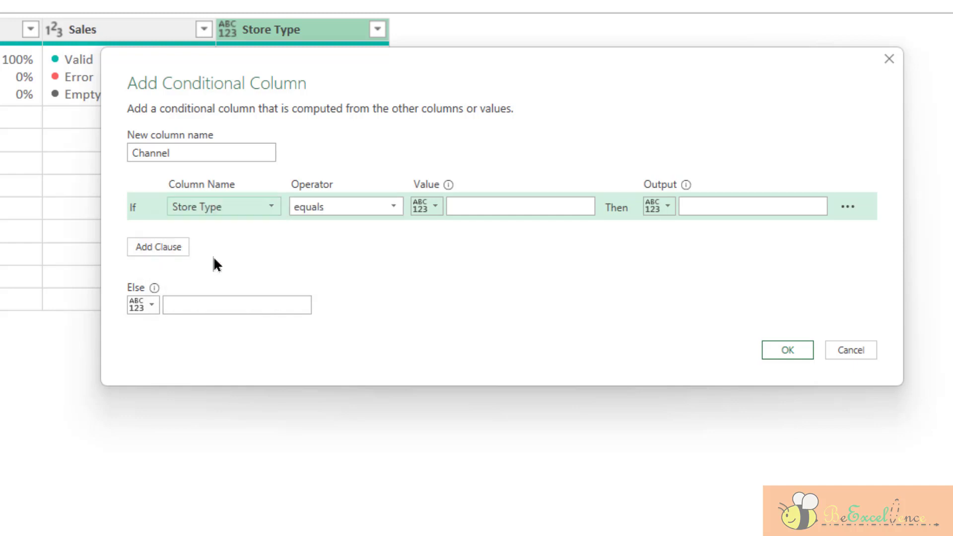
left_click(494, 207)
type("Free ")
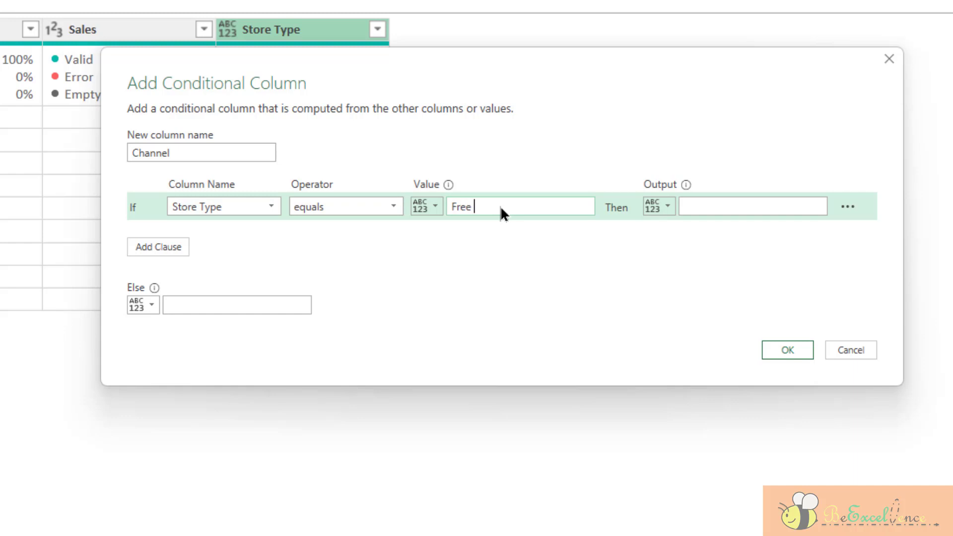
type("Standing")
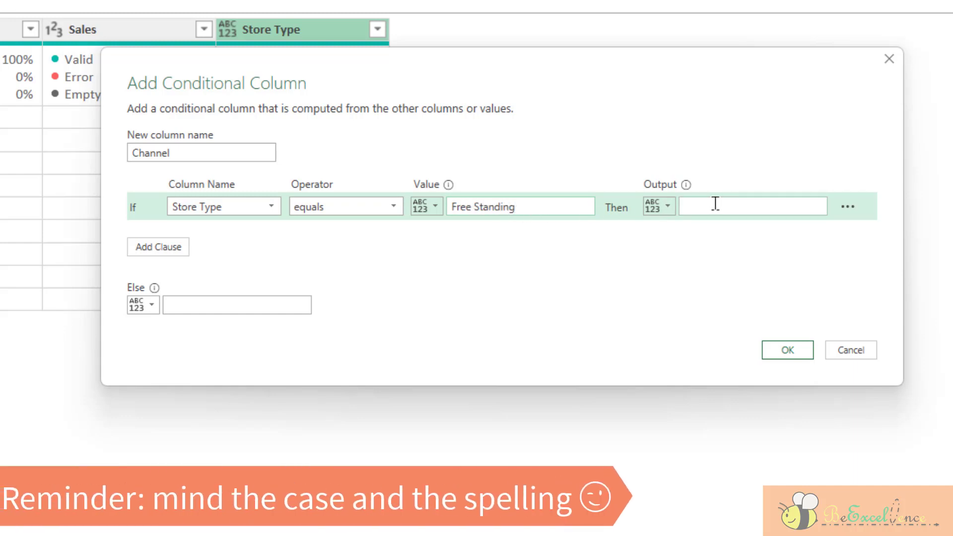
left_click(716, 203)
type("Full Price")
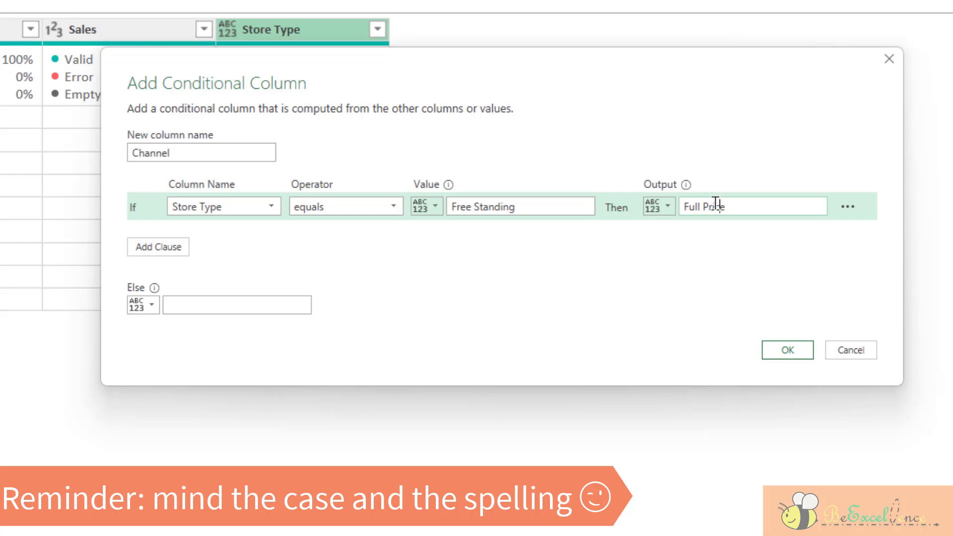
- Finish 'Full Price' and add a rule: Store Type 'Shop in Shop' gives 'Full Price'
left_click(136, 245)
left_click(216, 237)
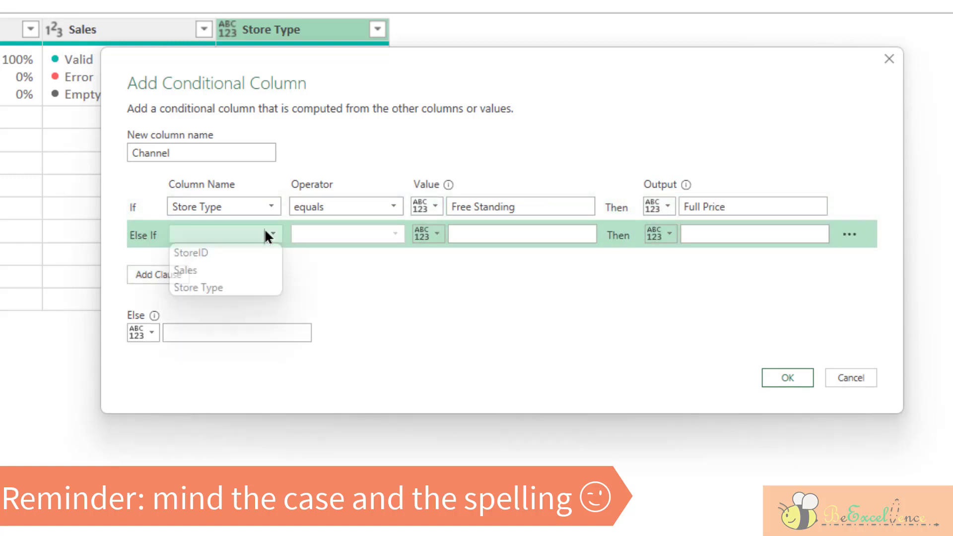
left_click(253, 288)
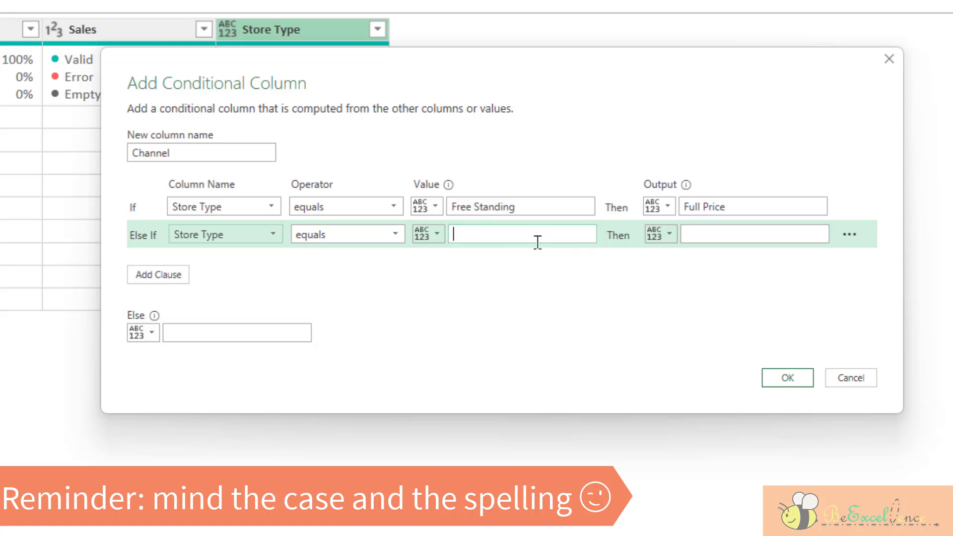
type("Shop in Shop")
left_click(757, 233)
type("F")
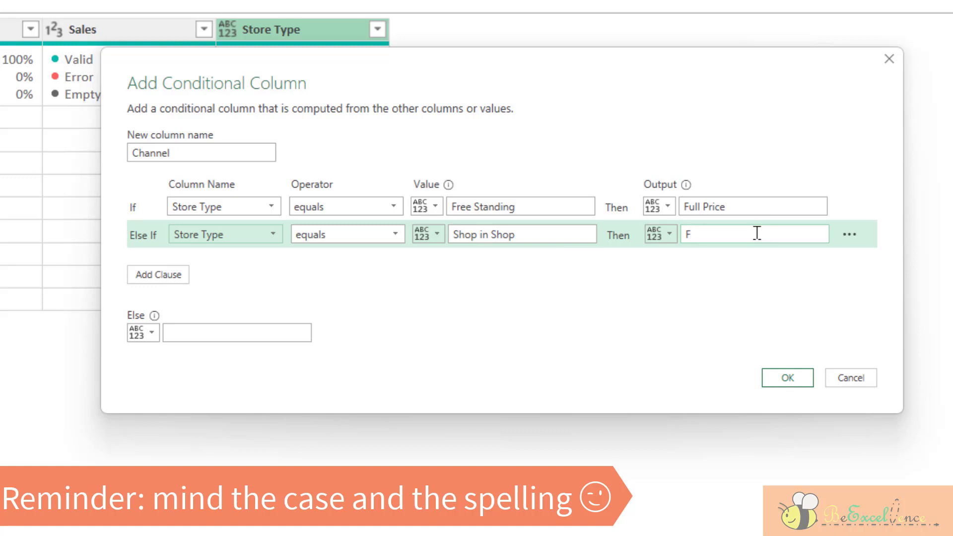
type("ull Price")
- Add a rule where Store Type equals 'Outlet' gives 'Bargain'
left_click(159, 273)
left_click(198, 264)
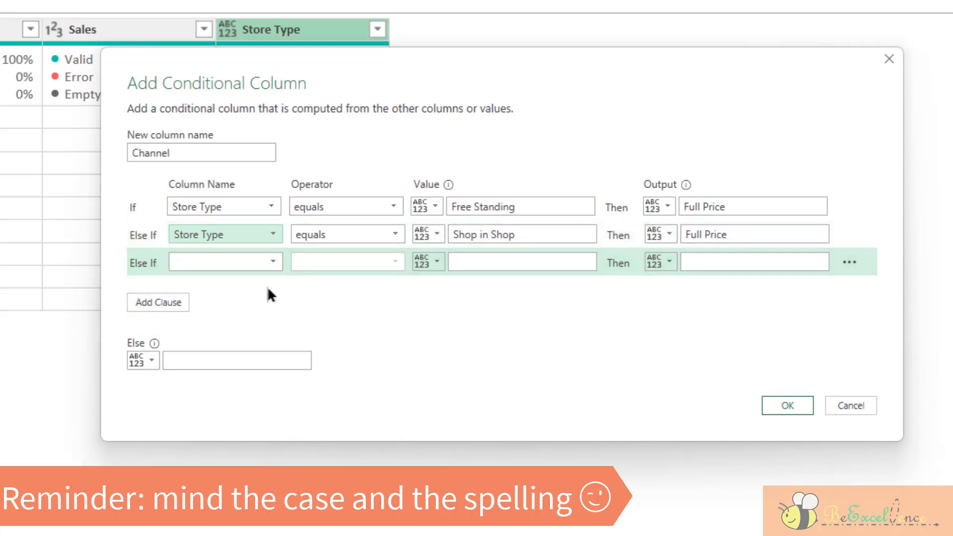
left_click(305, 263)
left_click(557, 266)
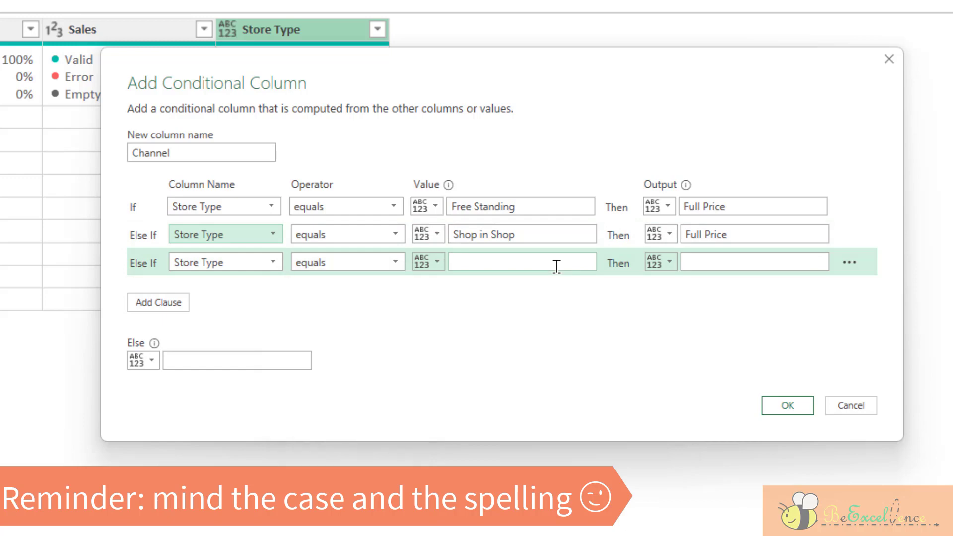
type("Outlet")
key("Tab")
key("Tab")
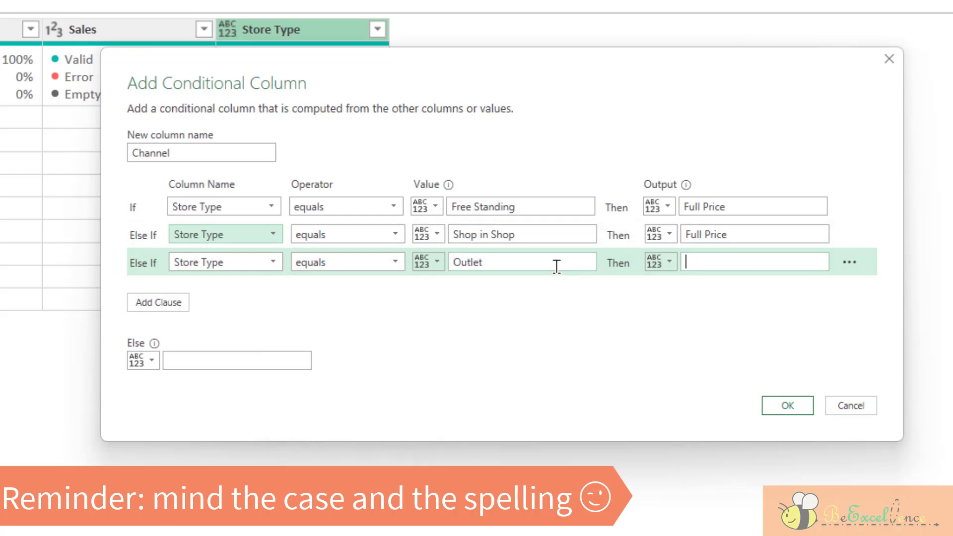
type("Bargain")
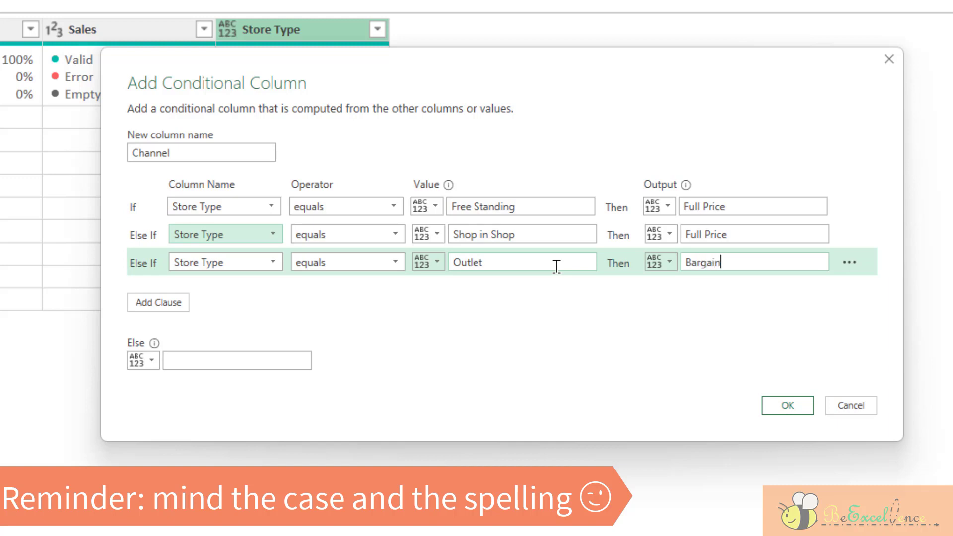
- Add a rule where Store Type 'Pop Up' gives 'Bargain'
left_click(168, 302)
left_click(221, 282)
left_click(231, 341)
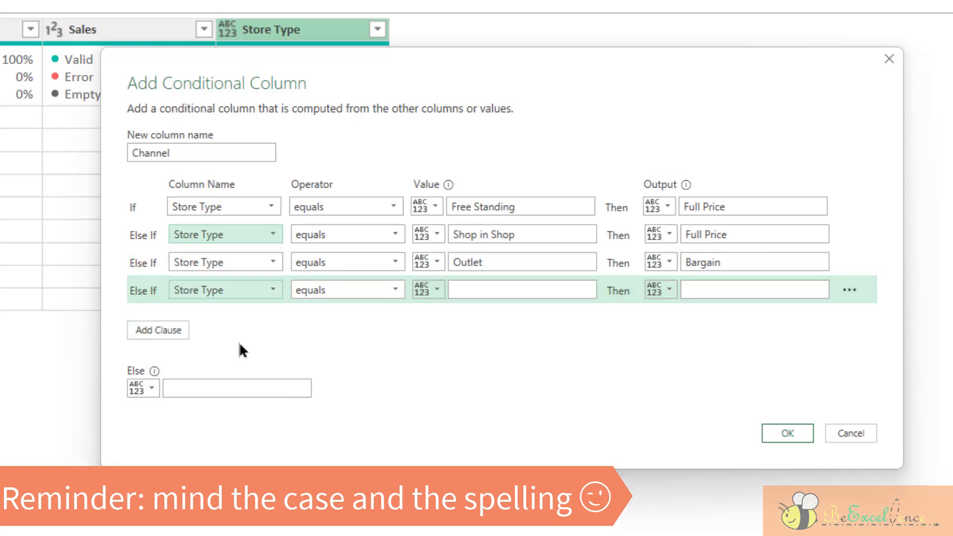
left_click(468, 290)
type("Pop ")
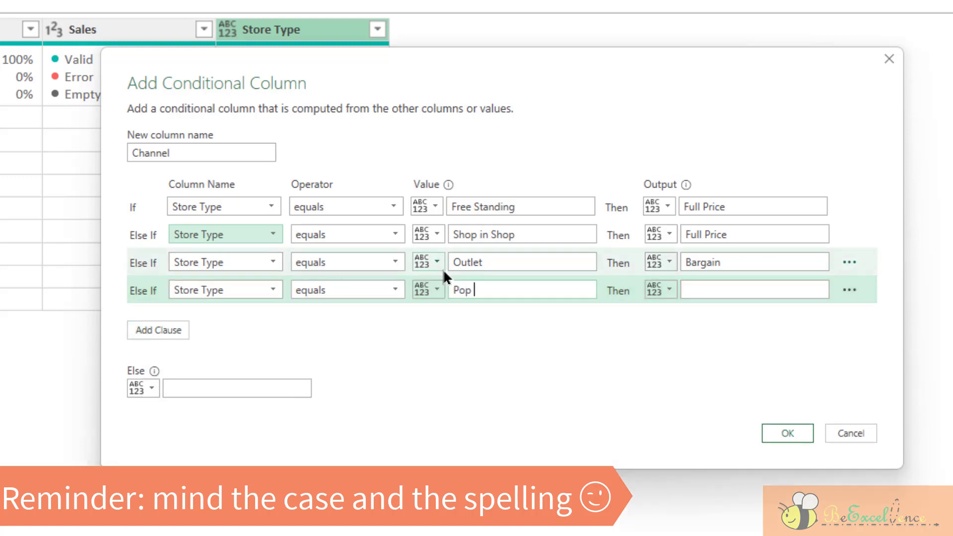
type("Up")
left_click(744, 292)
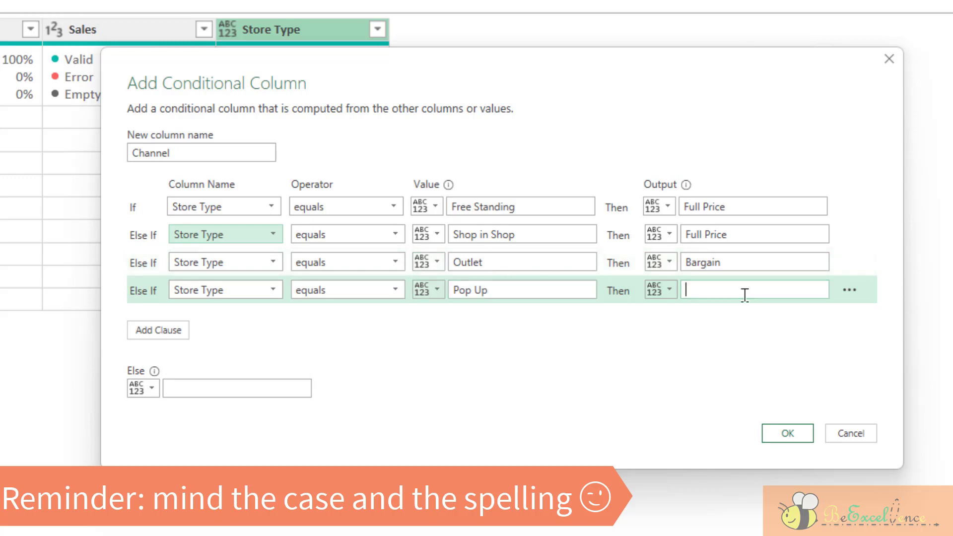
type("Bargain")
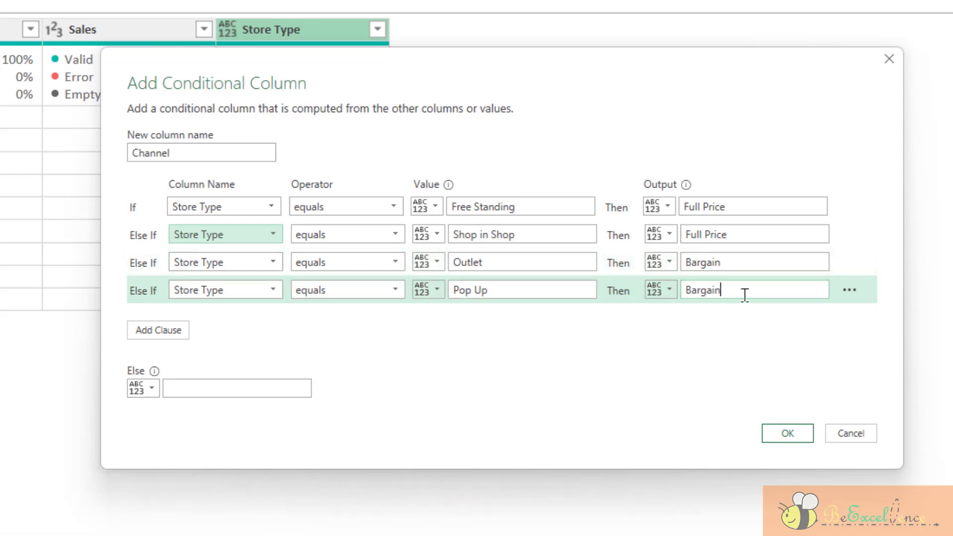
- Set the fallback to 'Other' and create the Channel column
left_click(232, 387)
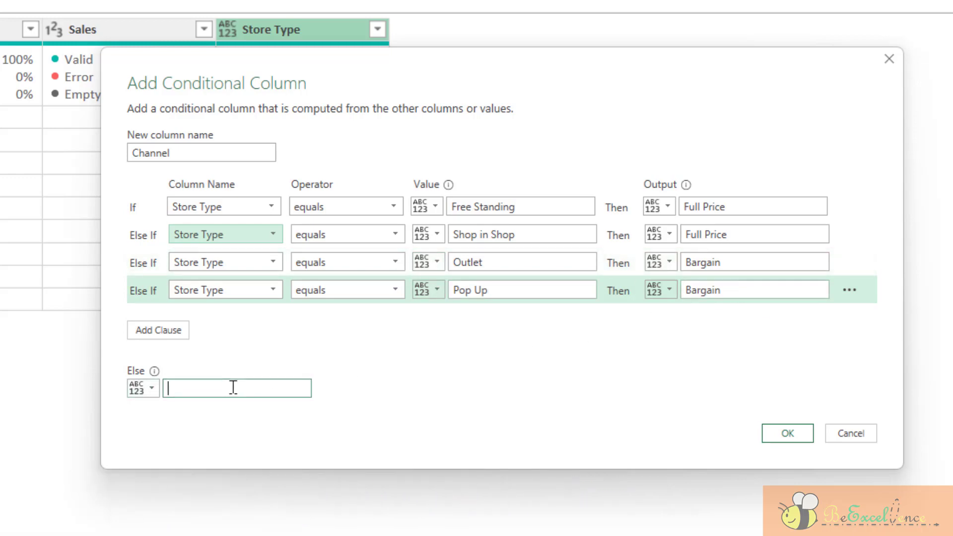
type("Other")
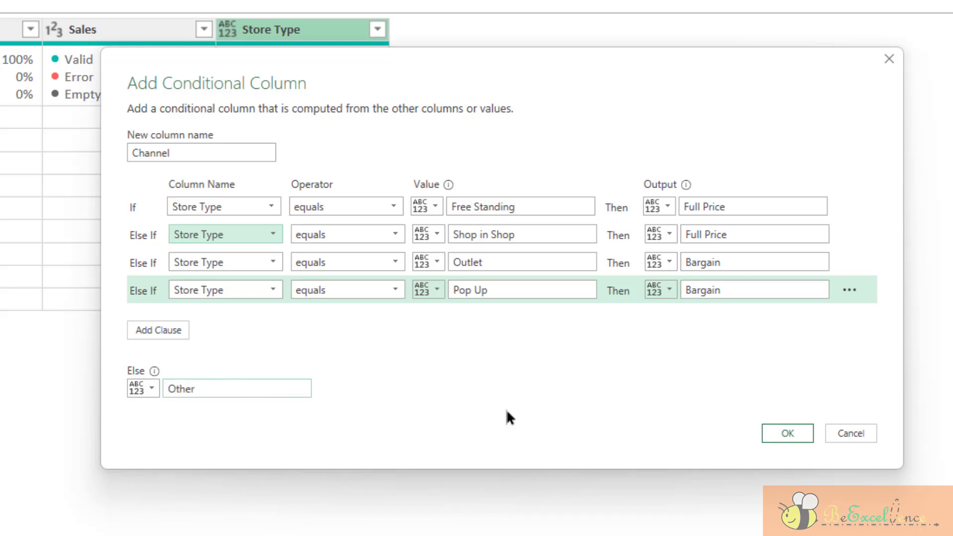
left_click(784, 433)
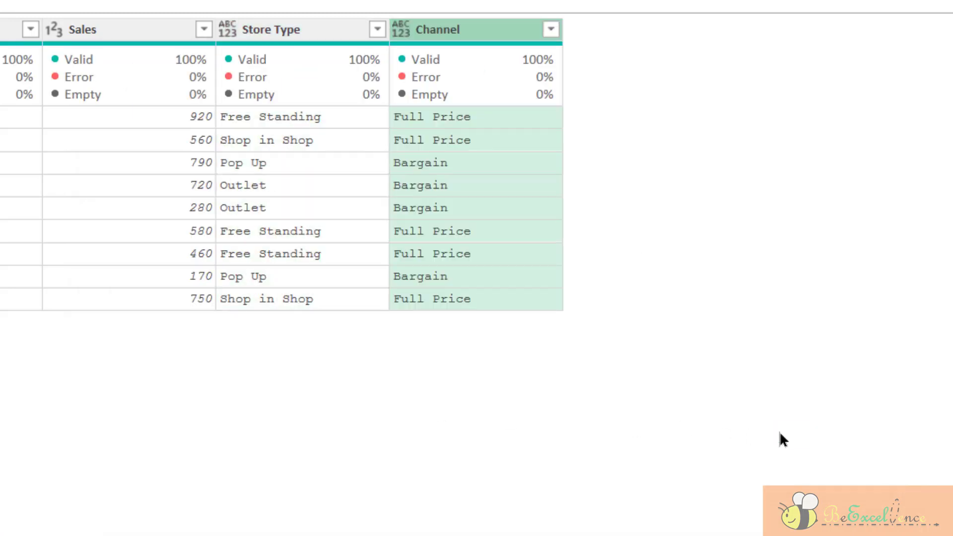
left_click(142, 27)
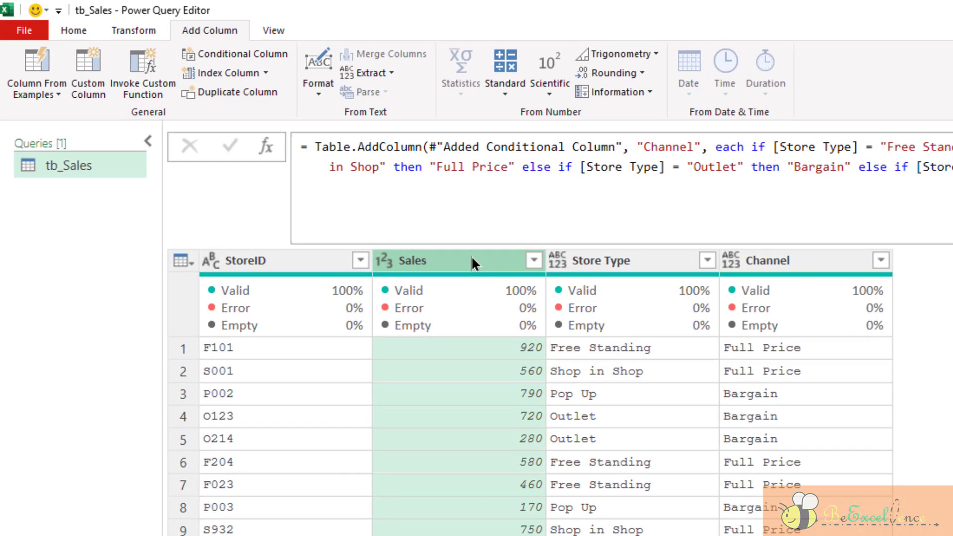
- Add a conditional column named 'Grade' whose first rule tests Sales
left_click(249, 49)
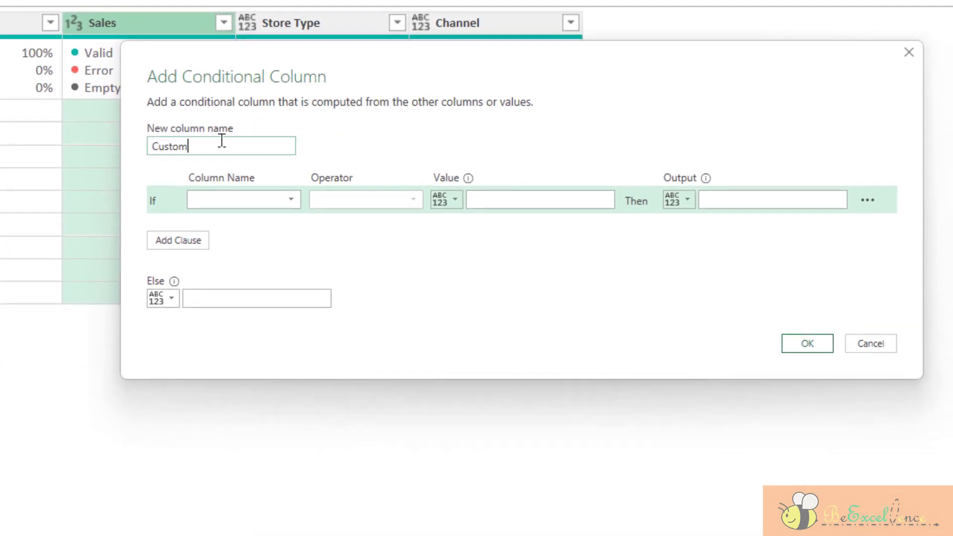
double_click(376, 265)
type("Grade")
left_click(224, 200)
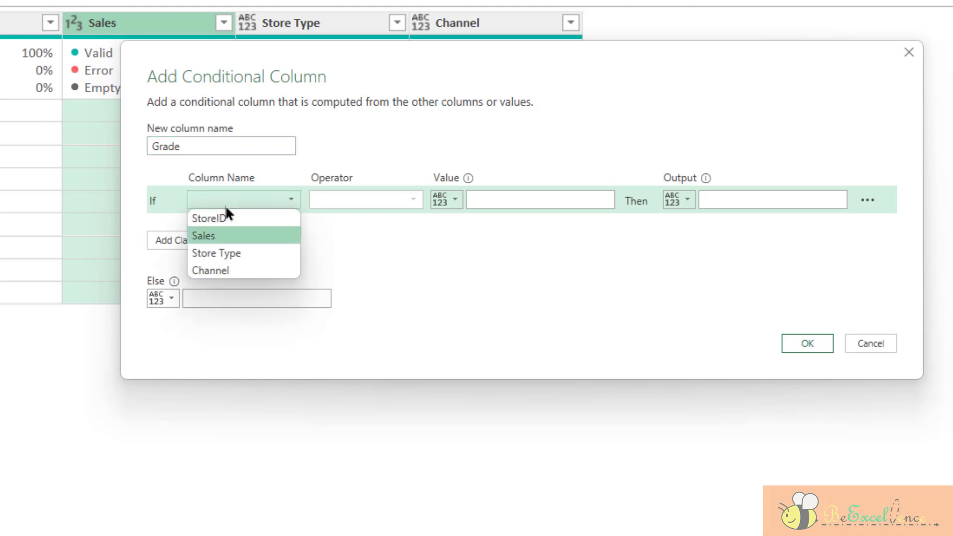
left_click(234, 236)
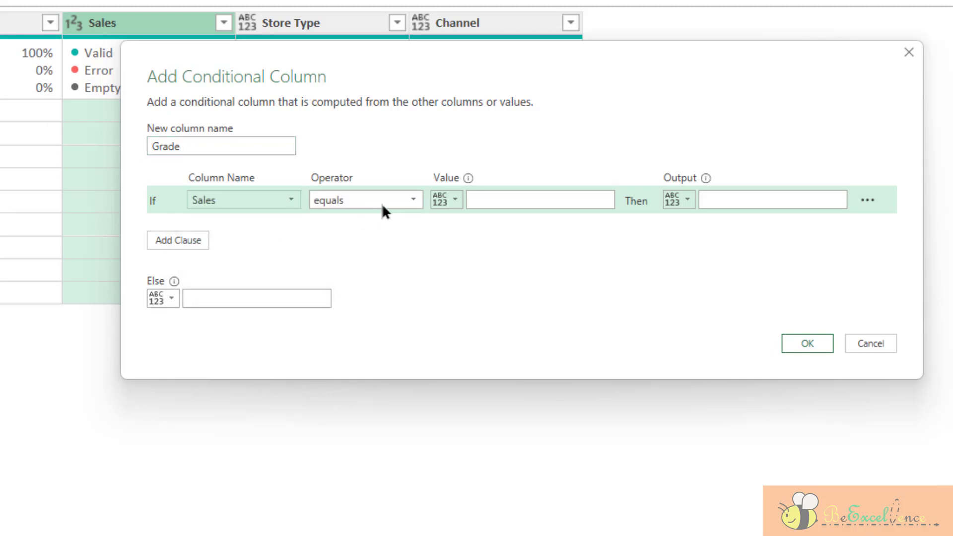
- Move the dialog aside and browse the Sales rule's operators toward 'is less than or equal to'
left_click(415, 198)
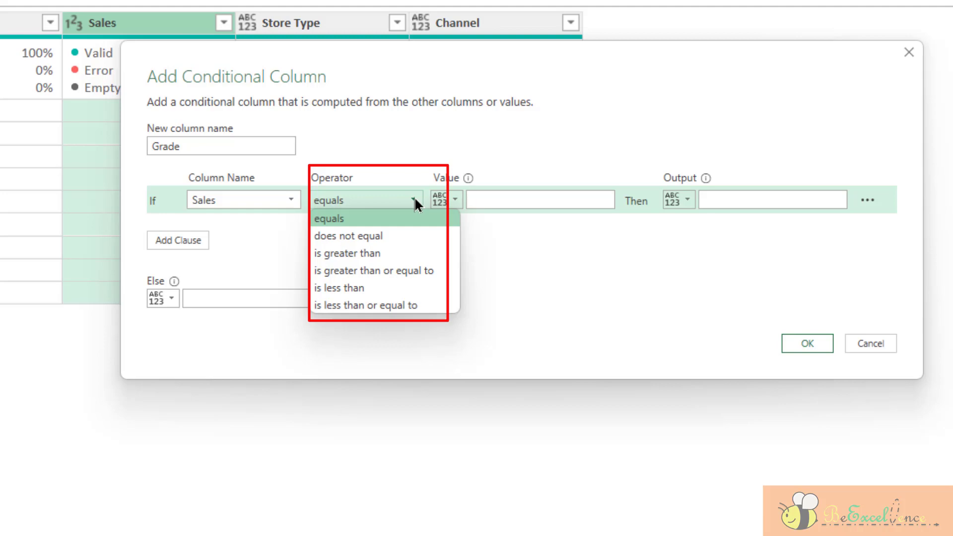
left_click_drag(459, 61, 551, 25)
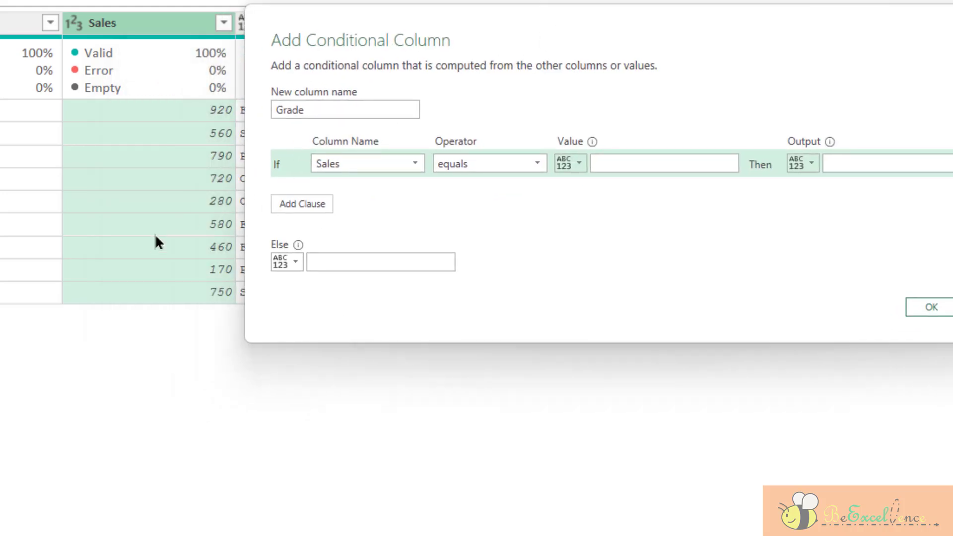
left_click(534, 164)
key("Down")
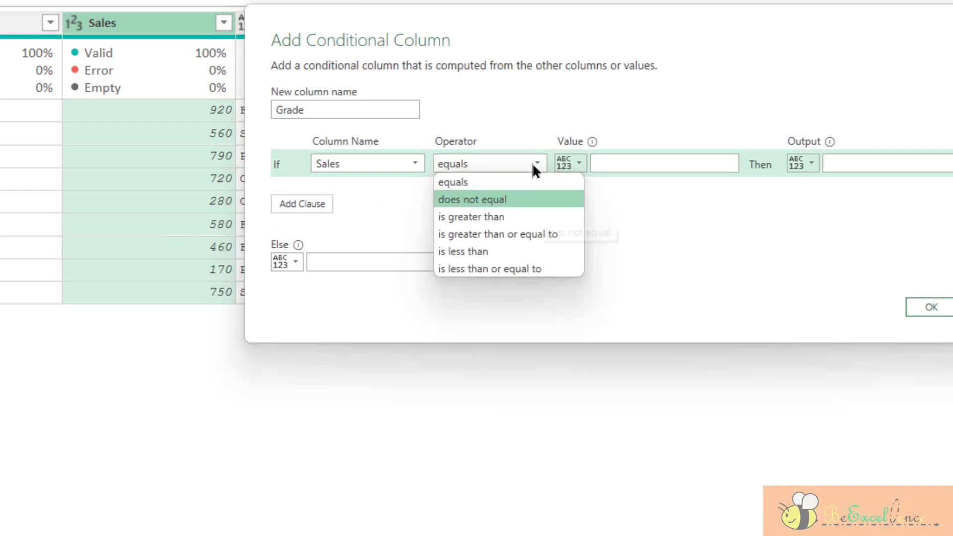
key("Up")
key("Down")
key("Down")
key("Down")
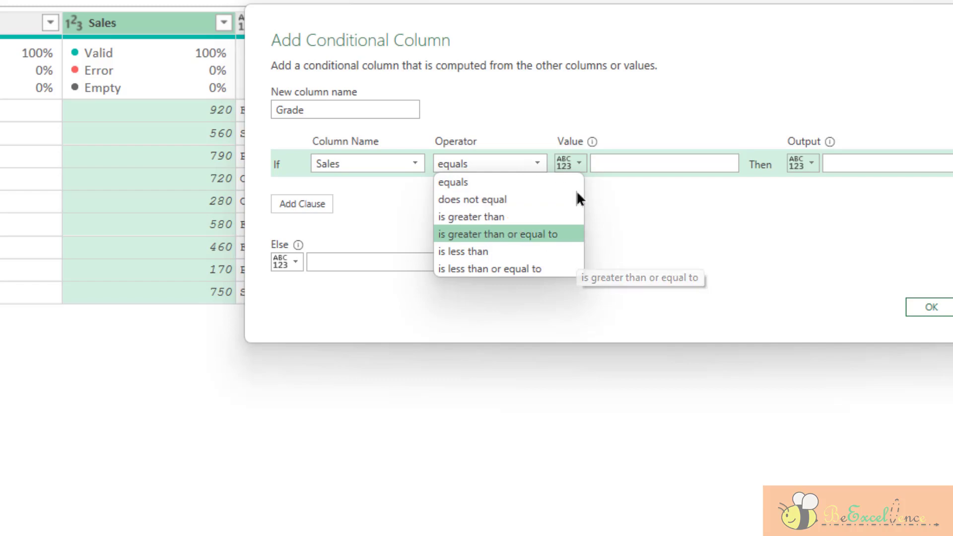
left_click(634, 228)
left_click(632, 163)
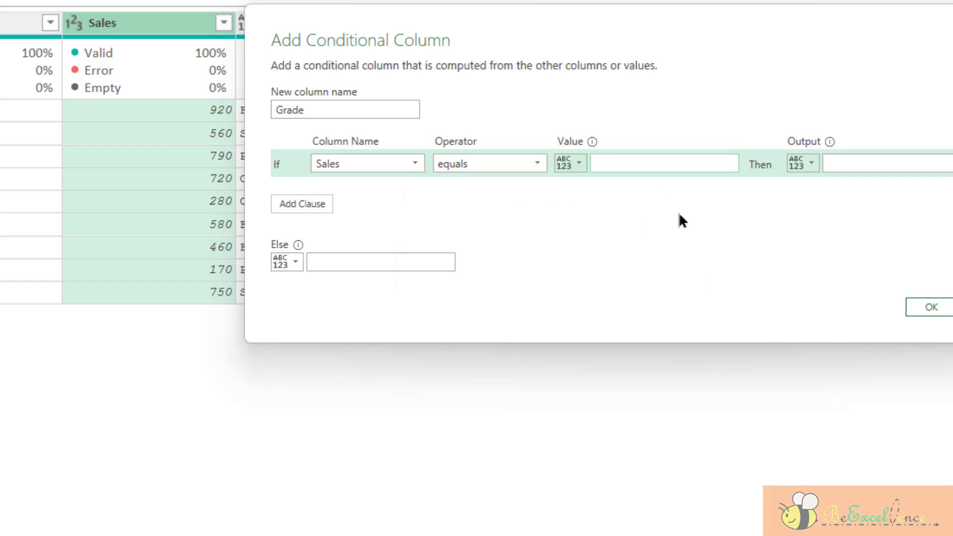
left_click(519, 165)
key("Down")
key("Down")
key("Down")
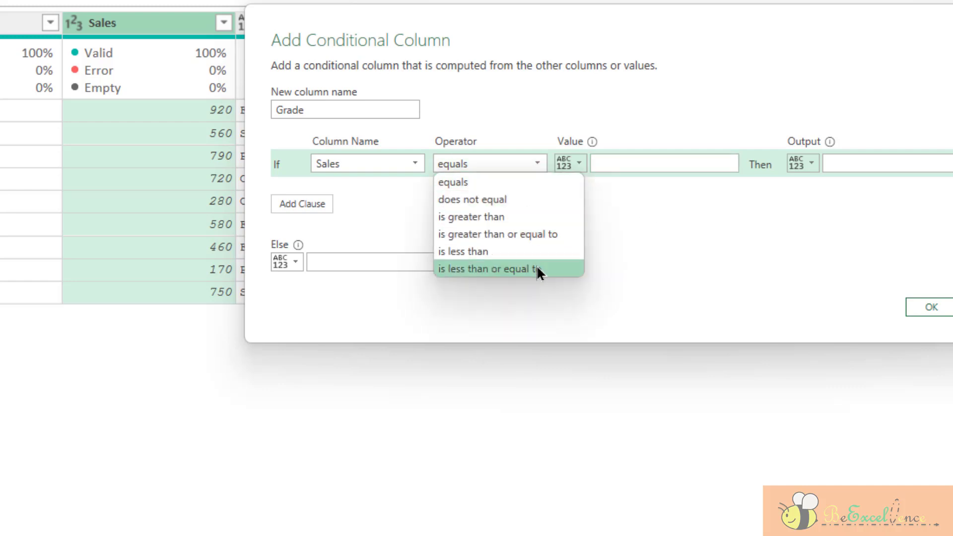
- Make the first Grade rule: Sales less than or equal to 300 gives C
left_click(537, 268)
left_click(609, 164)
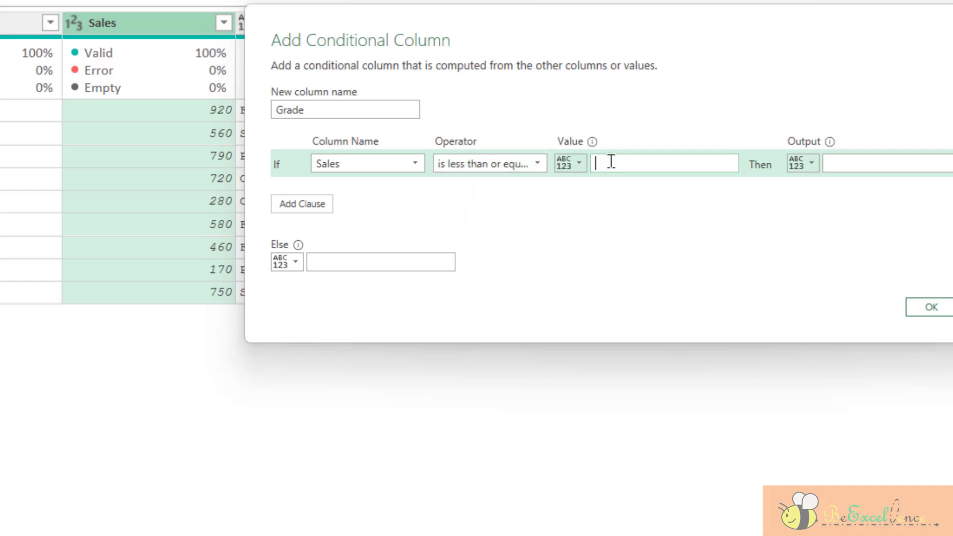
type("300")
left_click(872, 155)
type("C")
- Add a rule where Sales greater than or equal to 700 gives A, with B otherwise
left_click(308, 206)
left_click(382, 193)
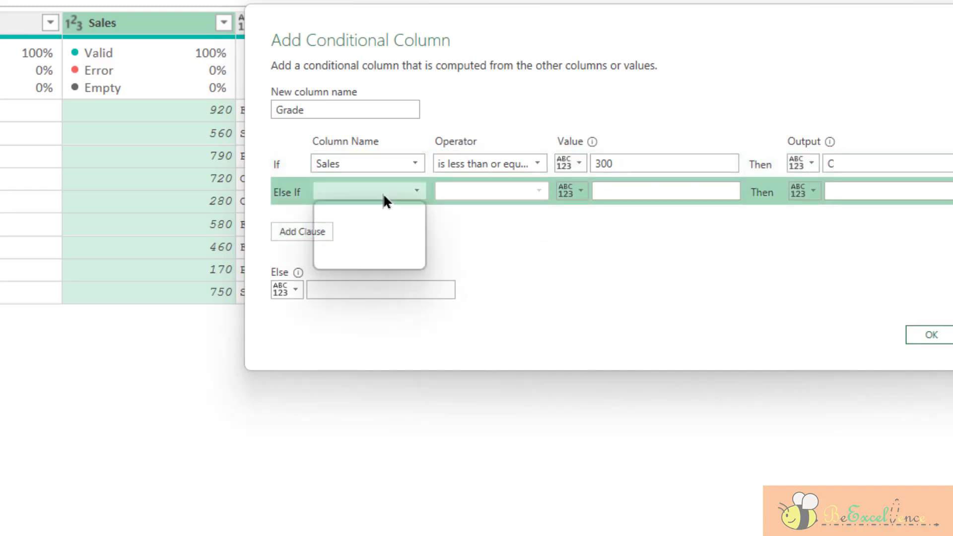
left_click(389, 228)
left_click(497, 194)
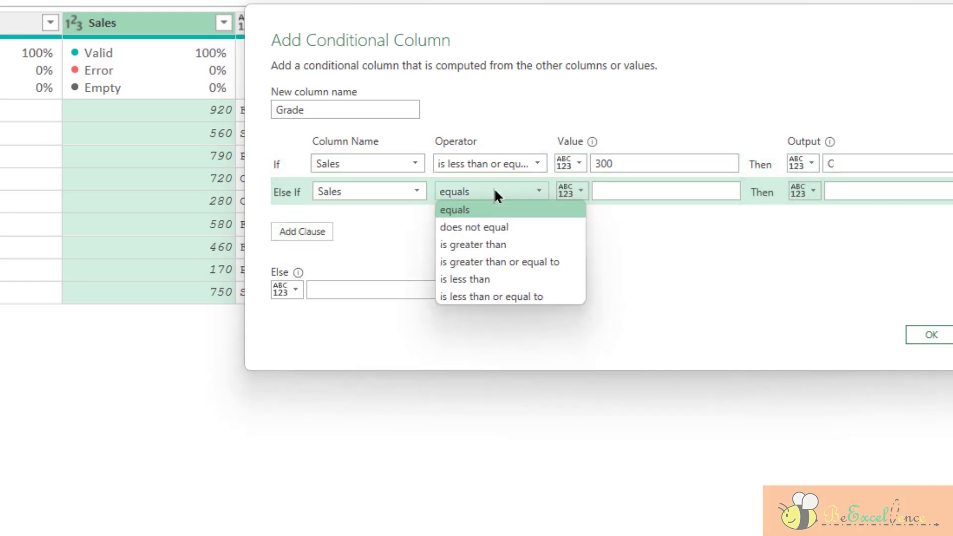
left_click(552, 262)
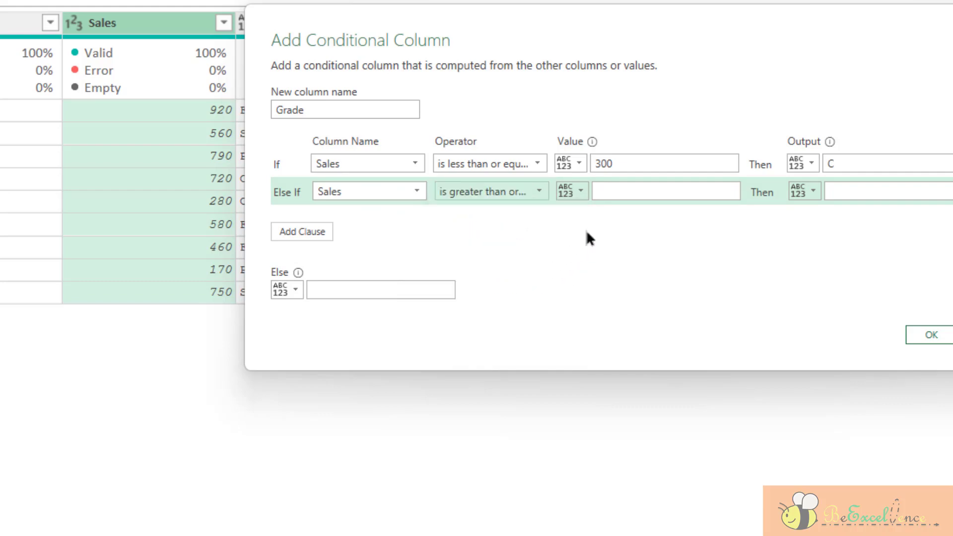
left_click(629, 189)
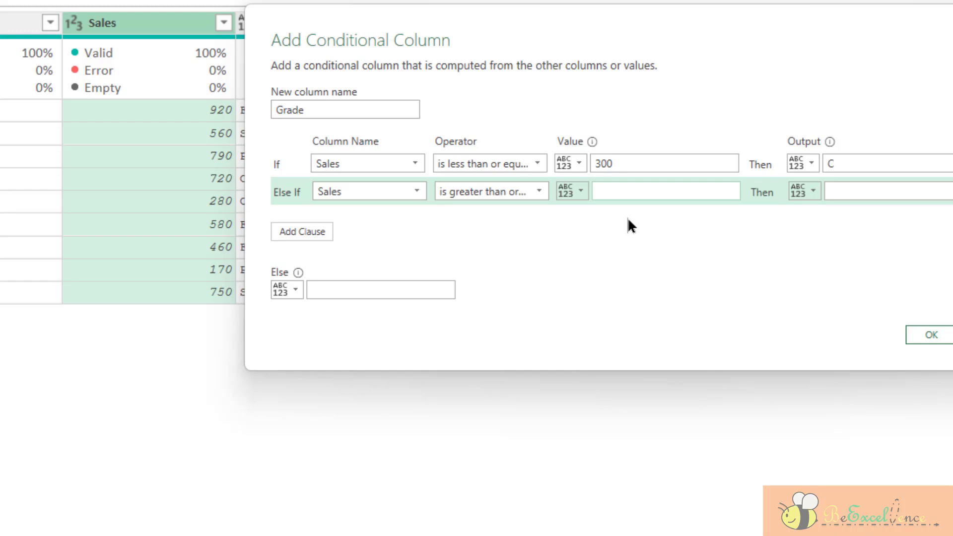
type("700")
left_click(876, 190)
type("A")
left_click(328, 287)
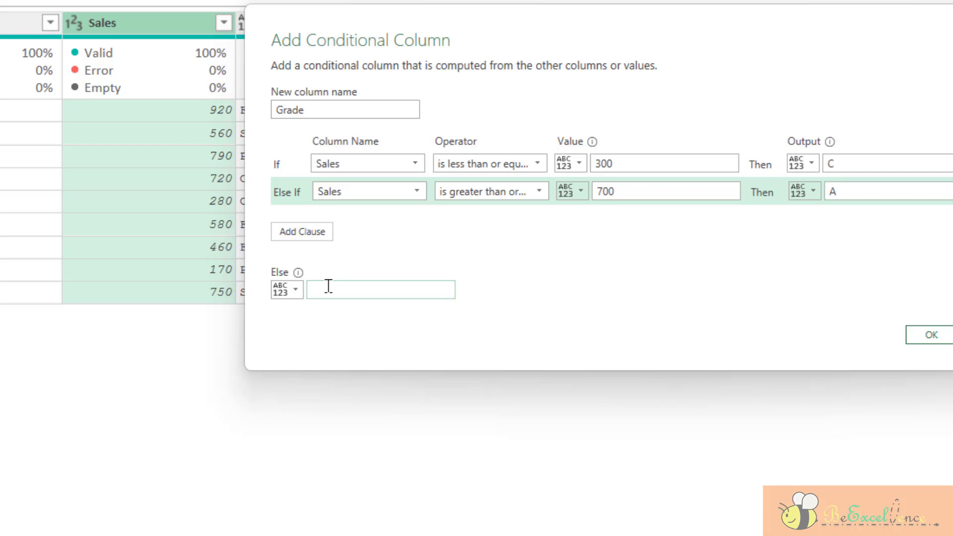
type("B")
left_click(932, 337)
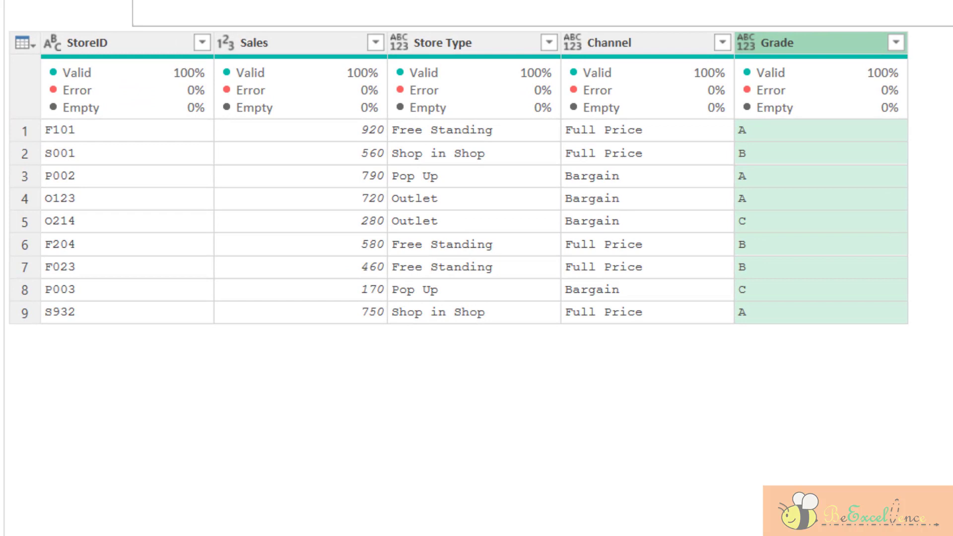
- Set the Store Type, Channel and Grade columns to Text, then move Sales to the last position
left_click(484, 49)
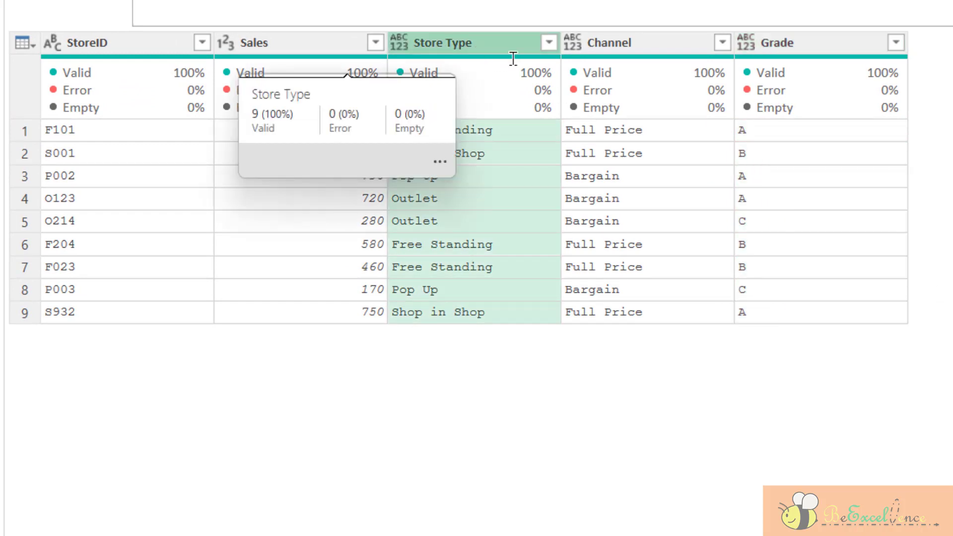
left_click(796, 39, "shift")
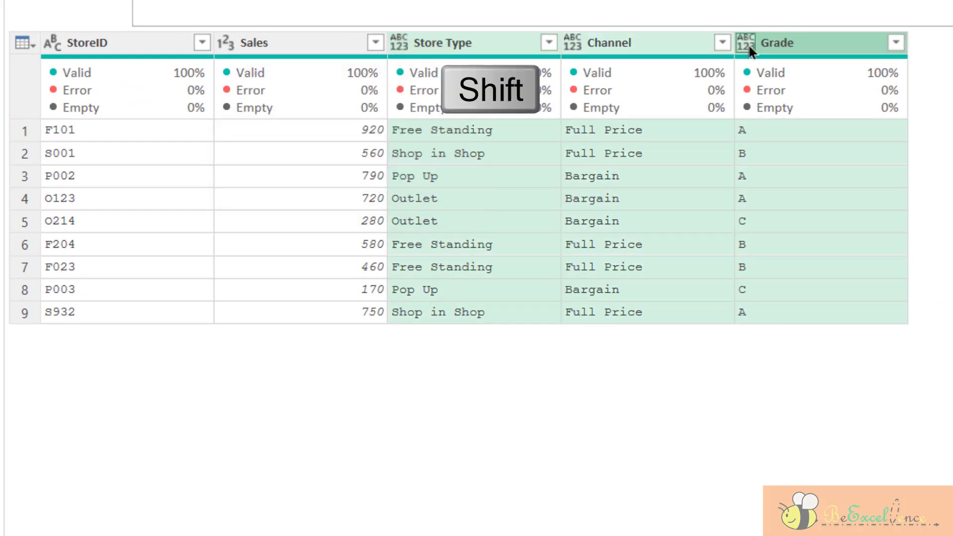
left_click(749, 46)
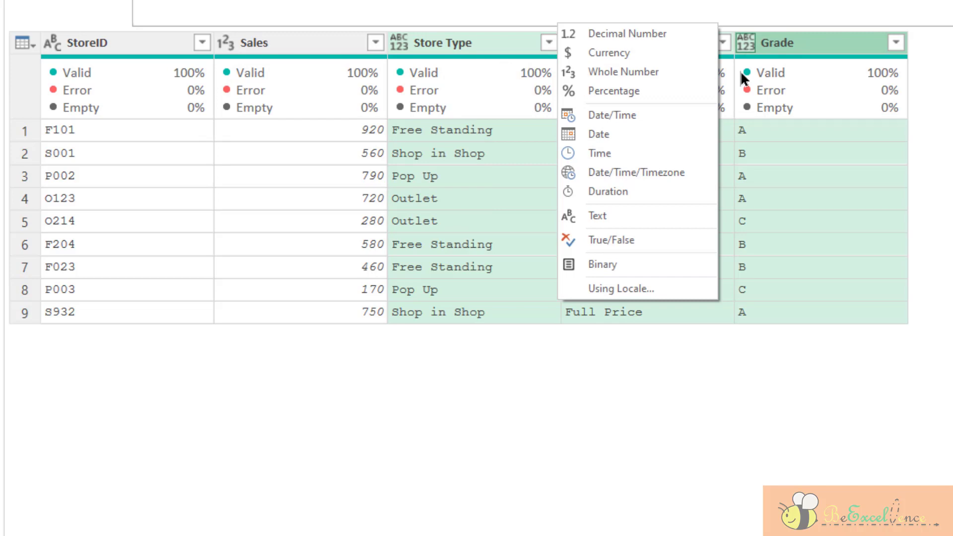
left_click(669, 210)
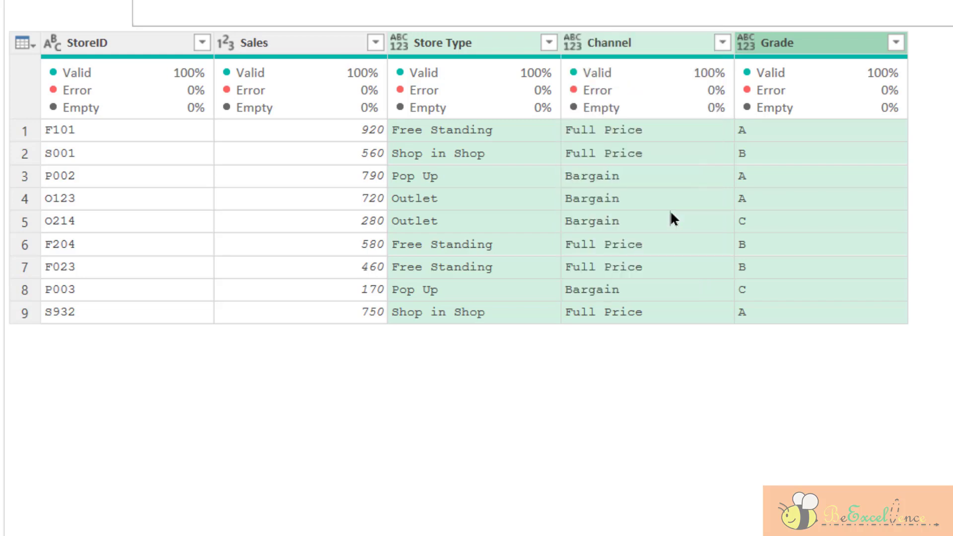
left_click(305, 40)
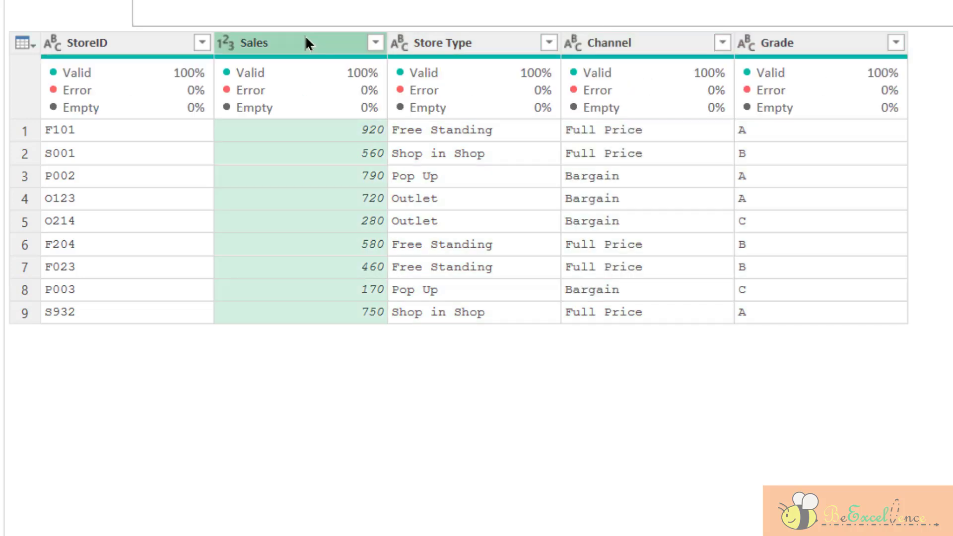